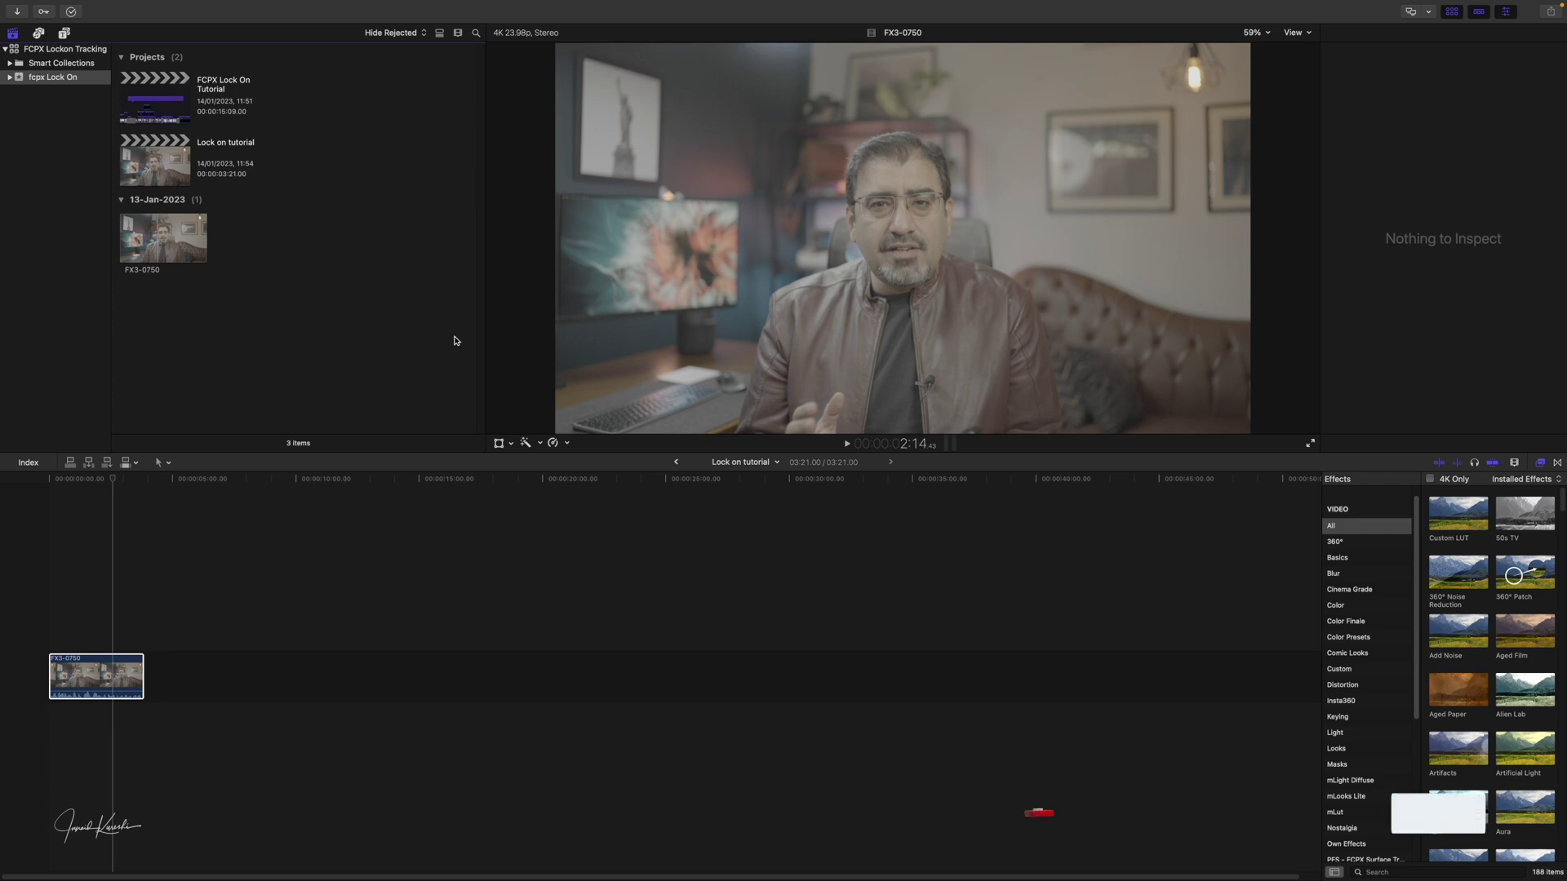
Select the FX3-0750 clip in the timeline to load its settings into the Inspector.
click(89, 601)
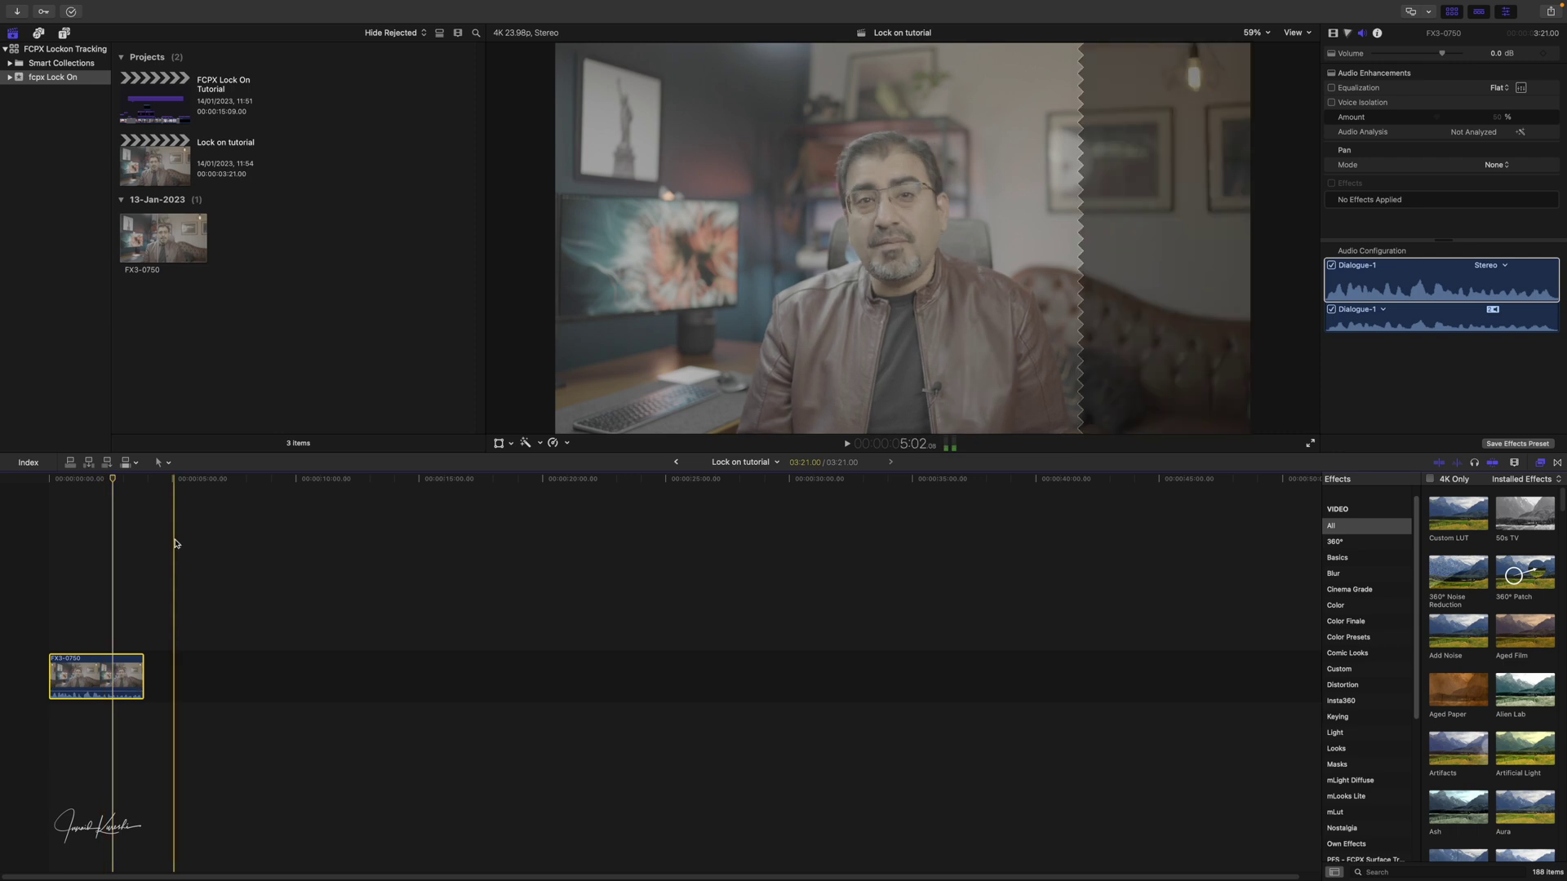
Set the FX3-0750 clip's Scale (All) to -100%, then Option-drag a duplicate right after it.
click(1333, 33)
click(1495, 147)
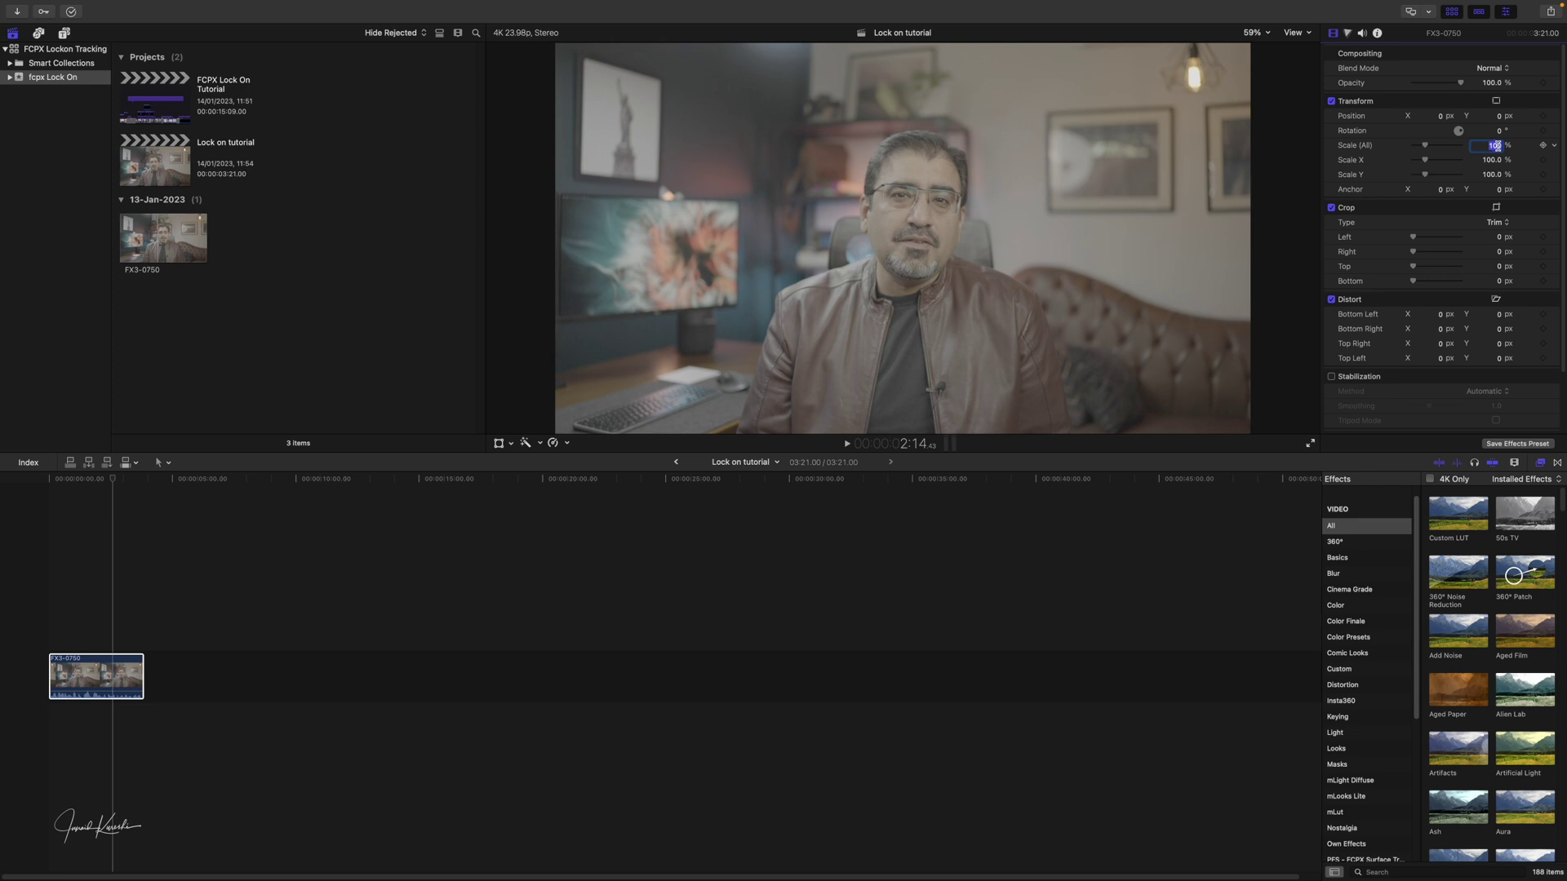
key(BackSpace)
key(Return)
click(87, 684)
drag(86, 684, 187, 676)
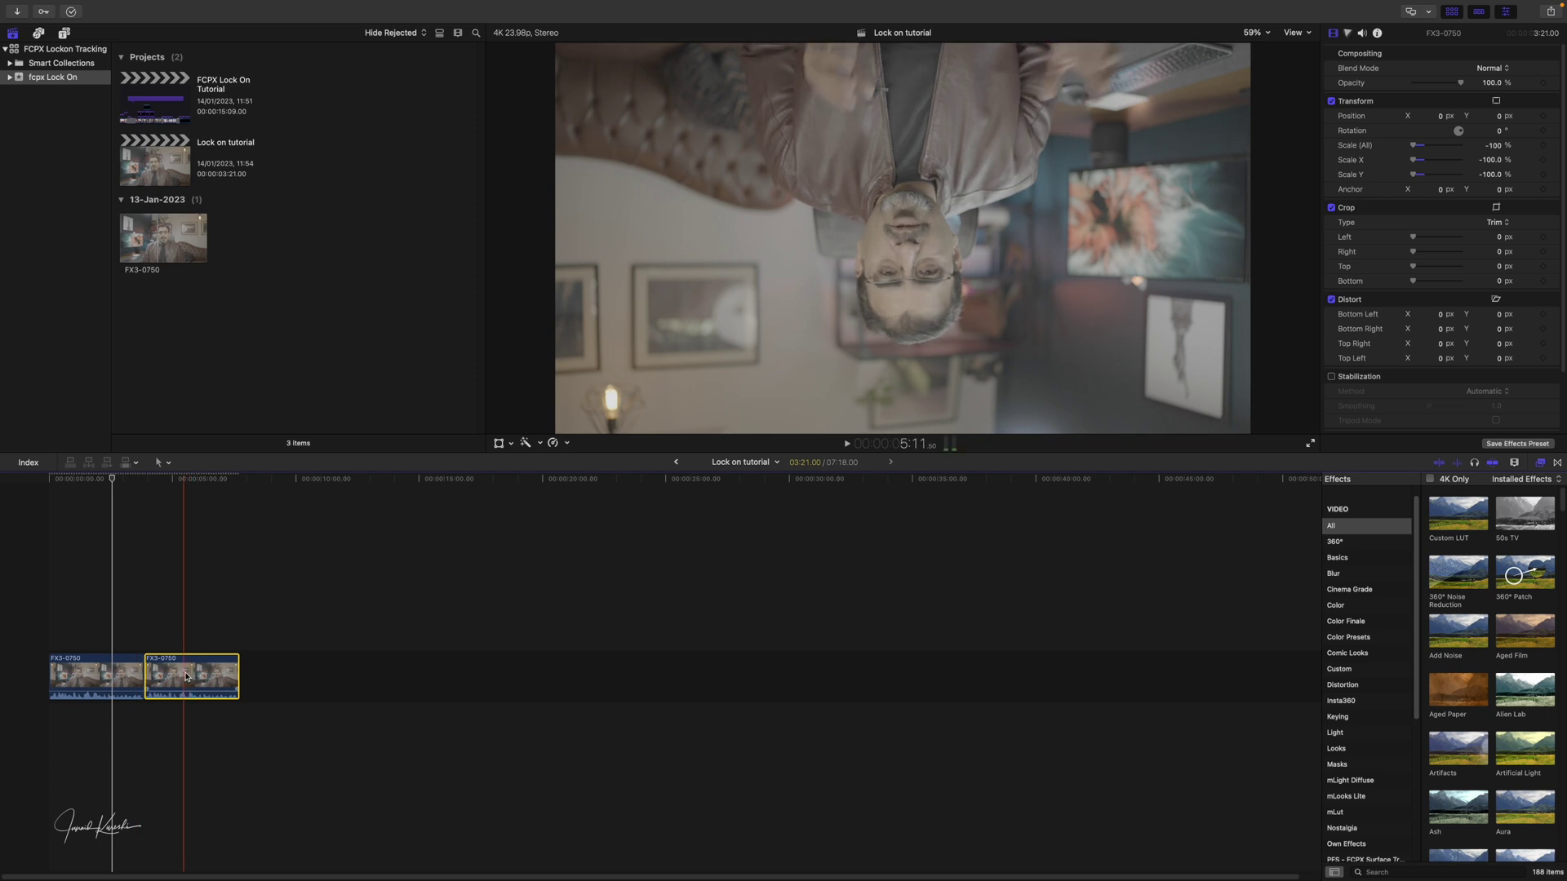
Add an object tracker to the first FX3-0750 clip and shrink its box to the presenter's nose.
click(109, 675)
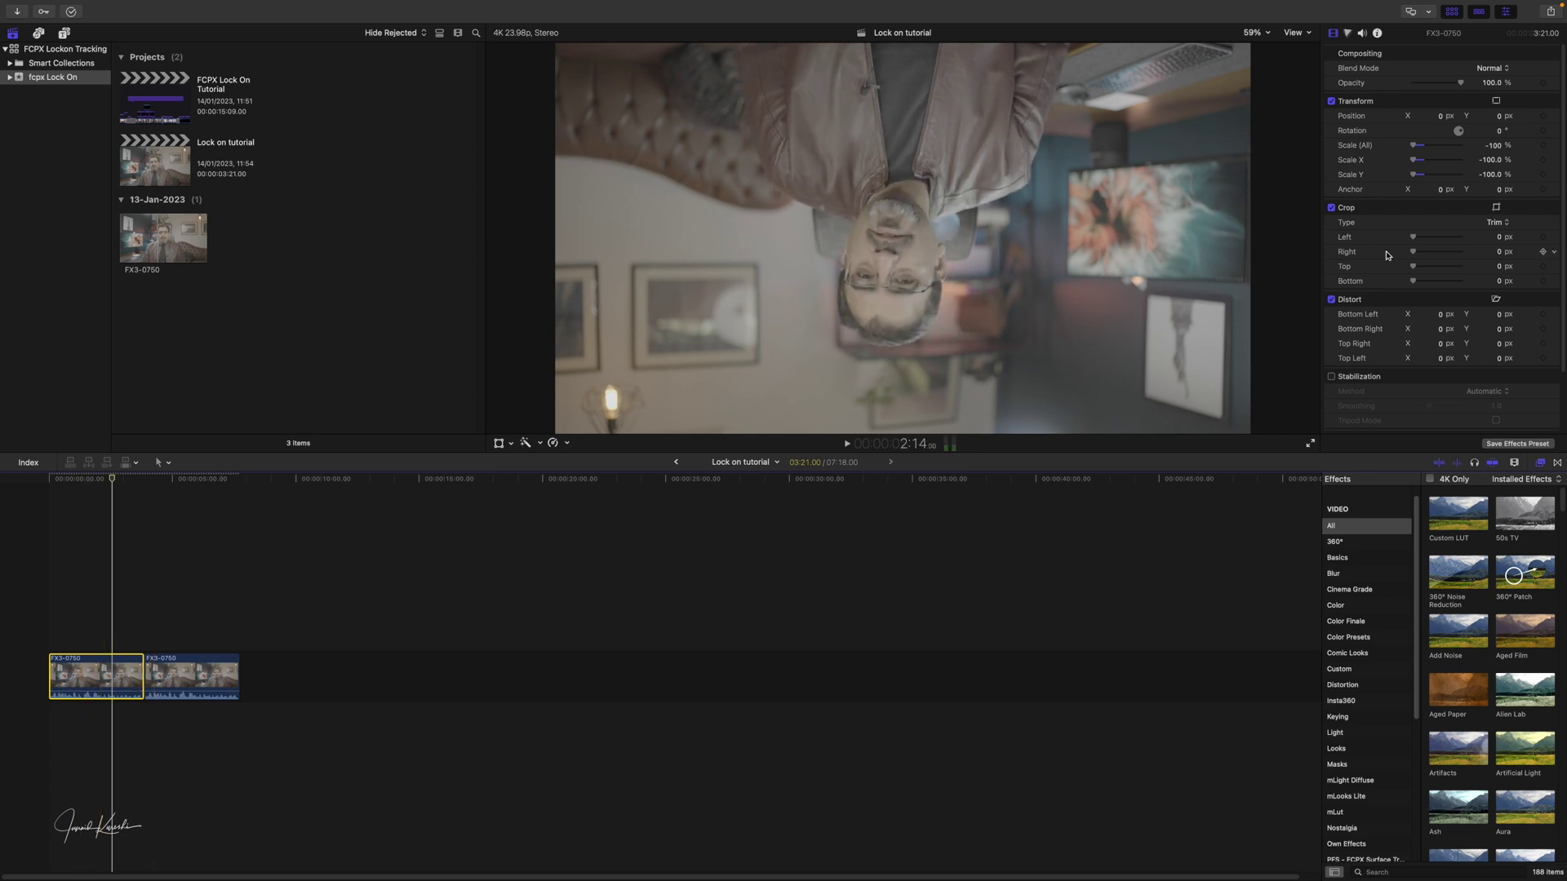
scroll(1412, 351, down, 2)
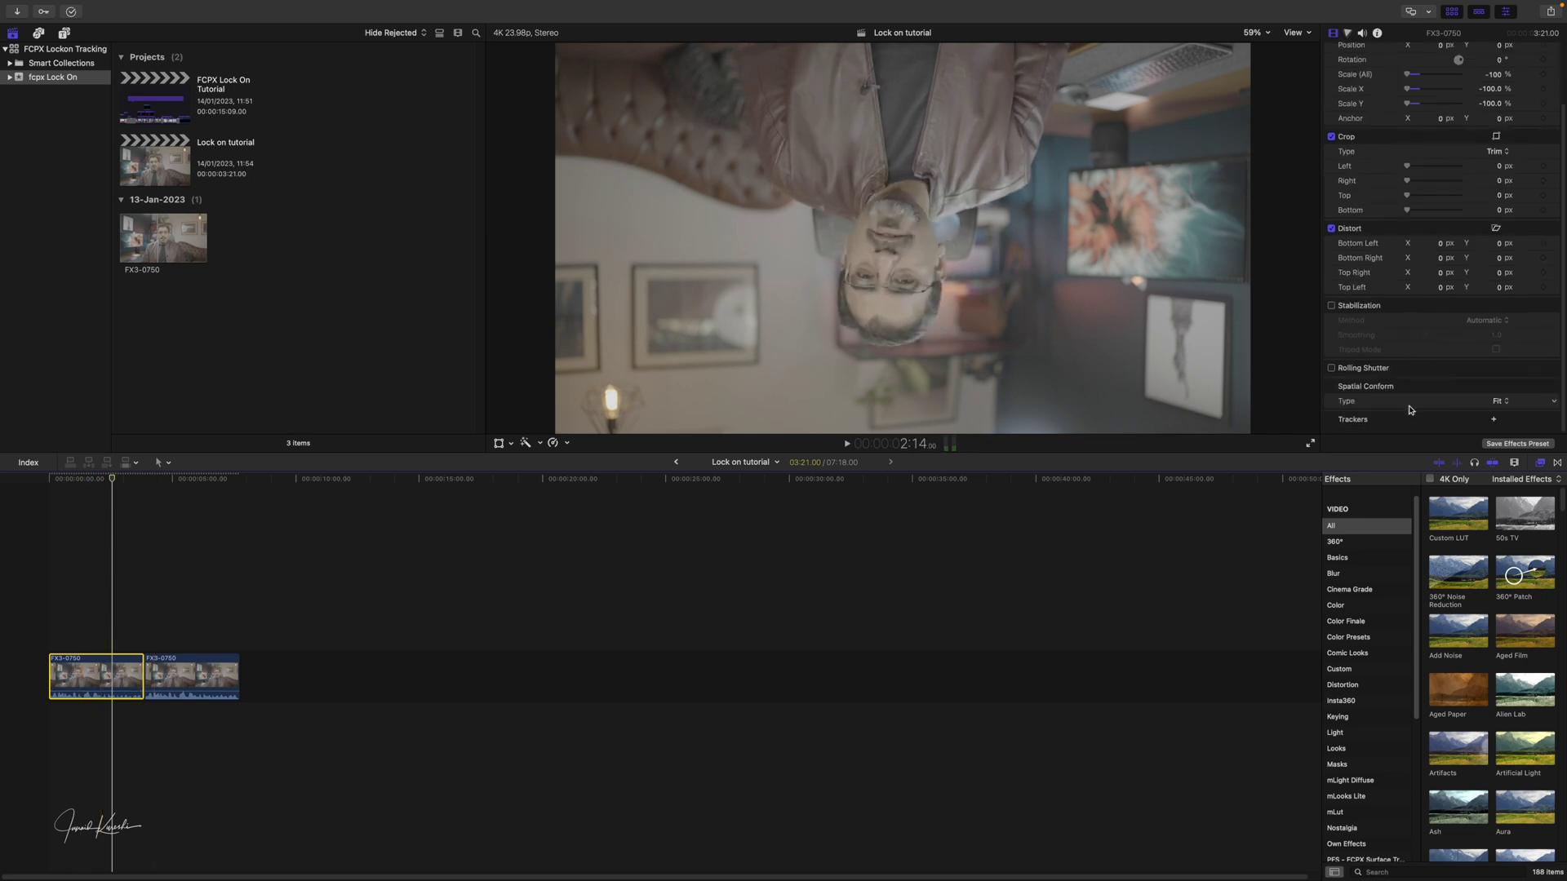
click(1494, 420)
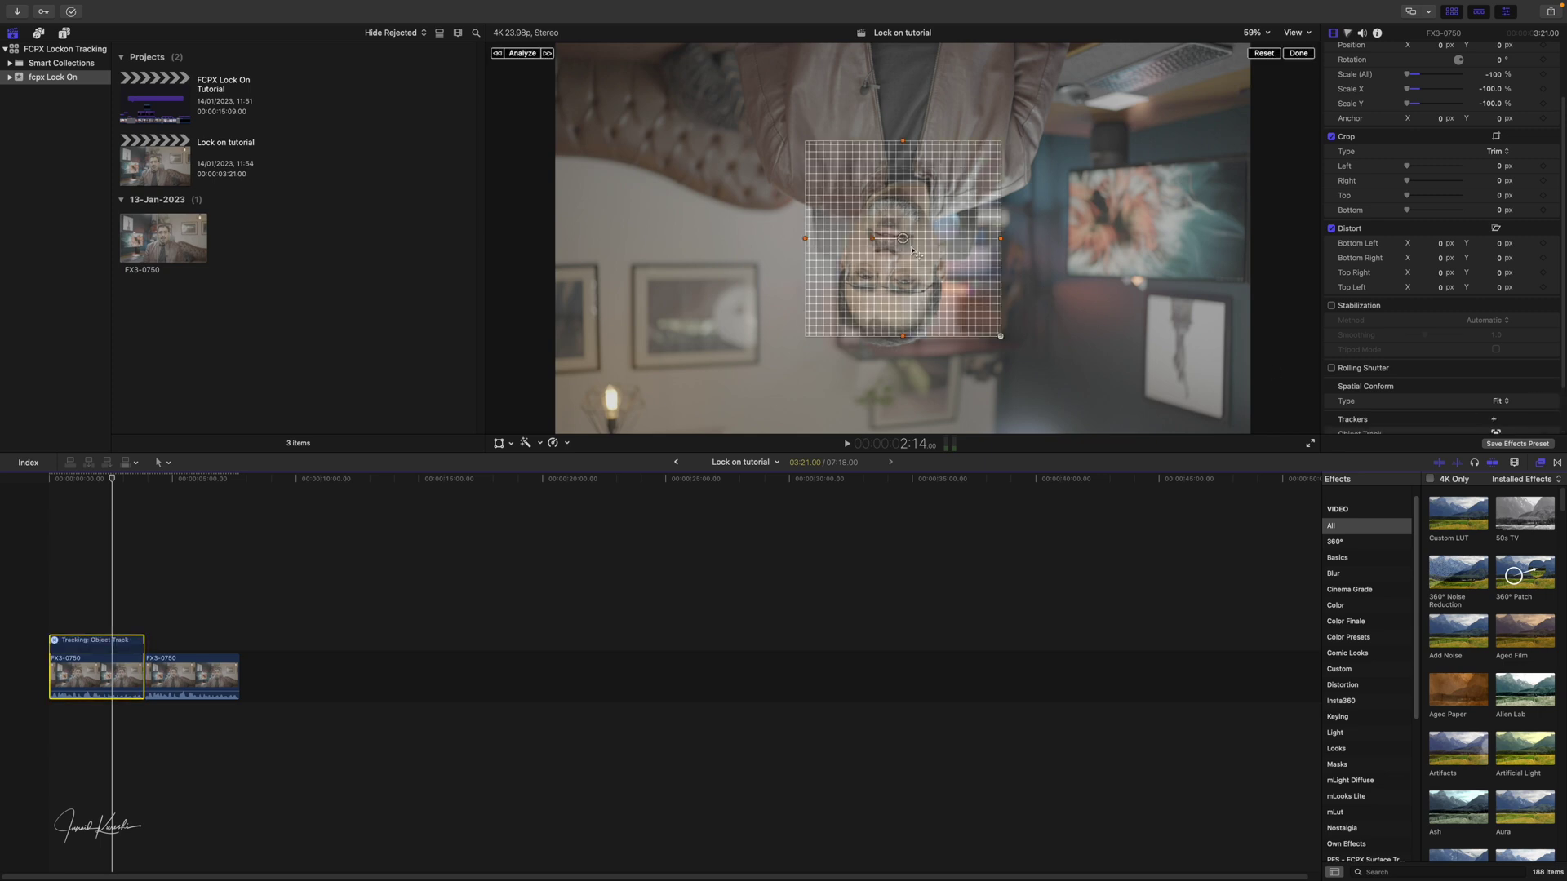
drag(910, 249, 904, 265)
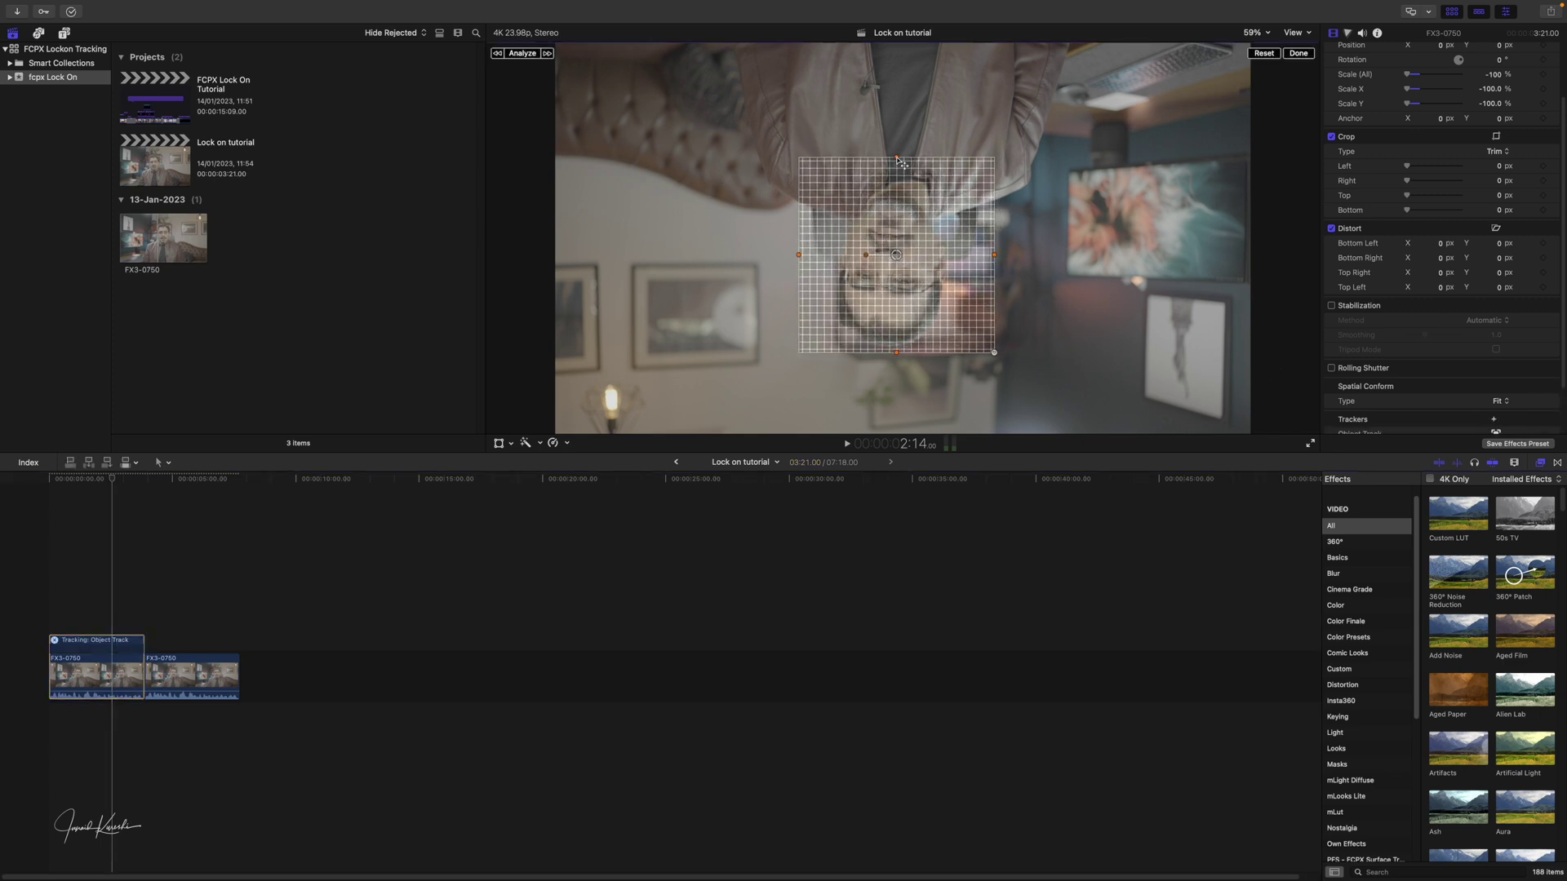
drag(897, 159, 896, 236)
drag(802, 258, 872, 289)
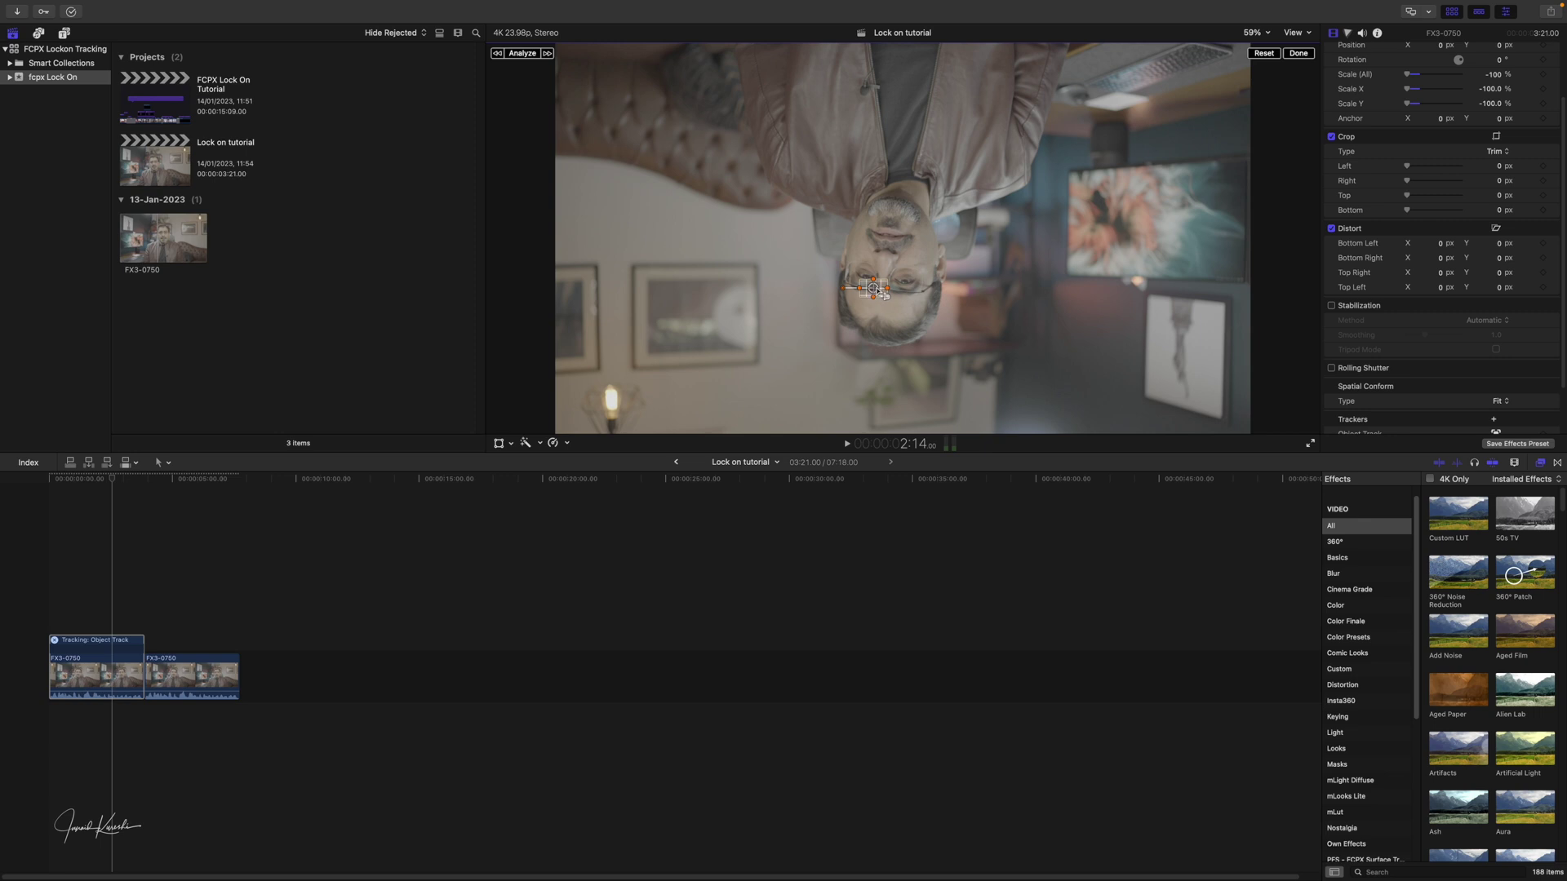
Analyze the face tracker, then drag the second FX3-0750 clip above the first at the timeline start.
click(522, 53)
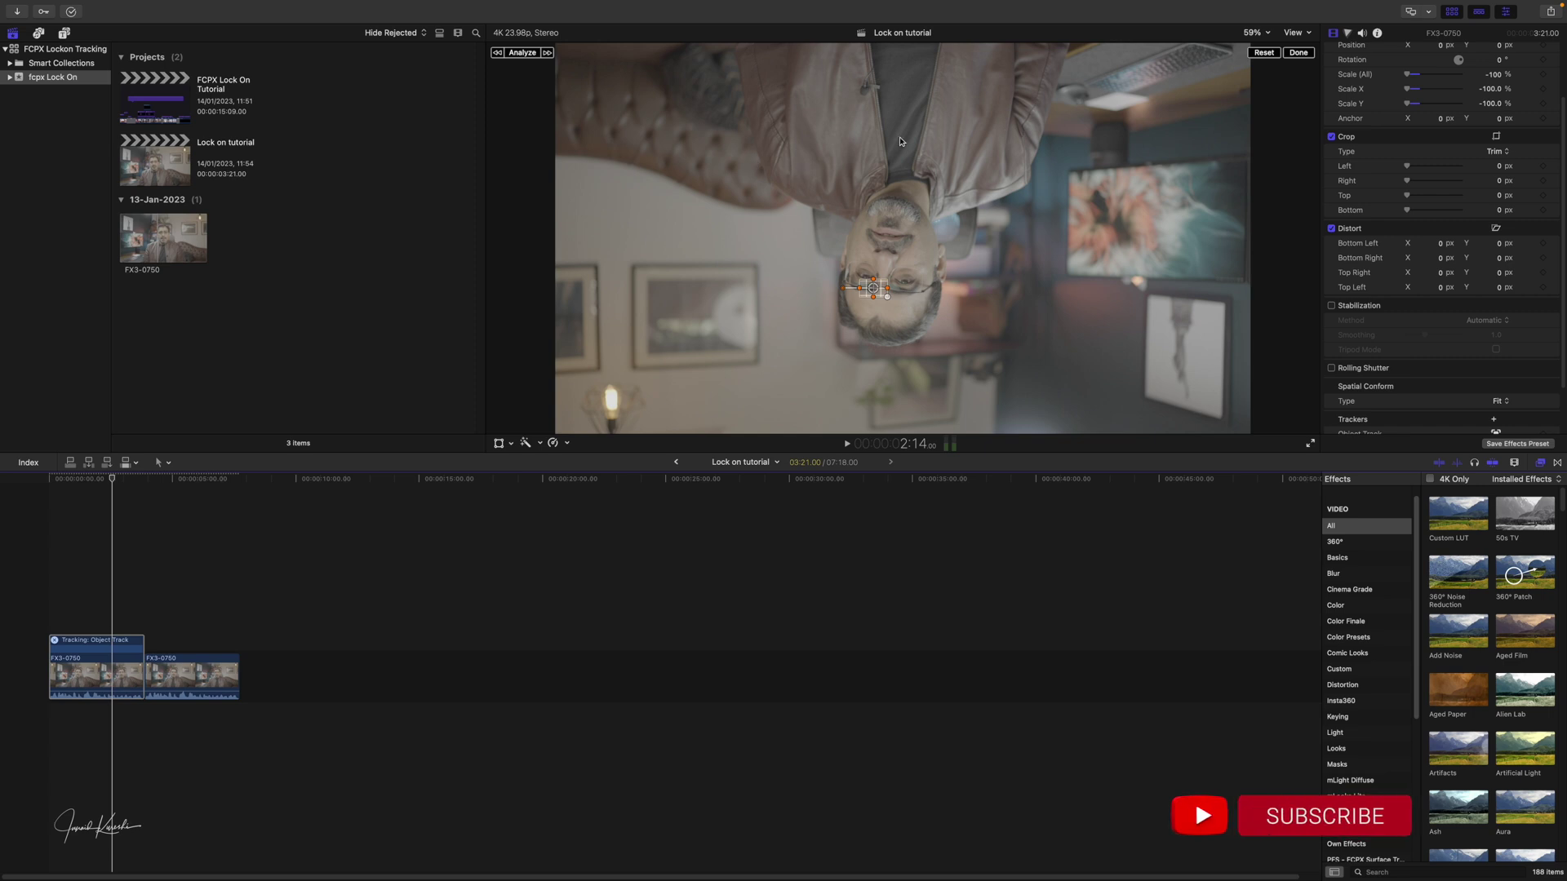
click(188, 675)
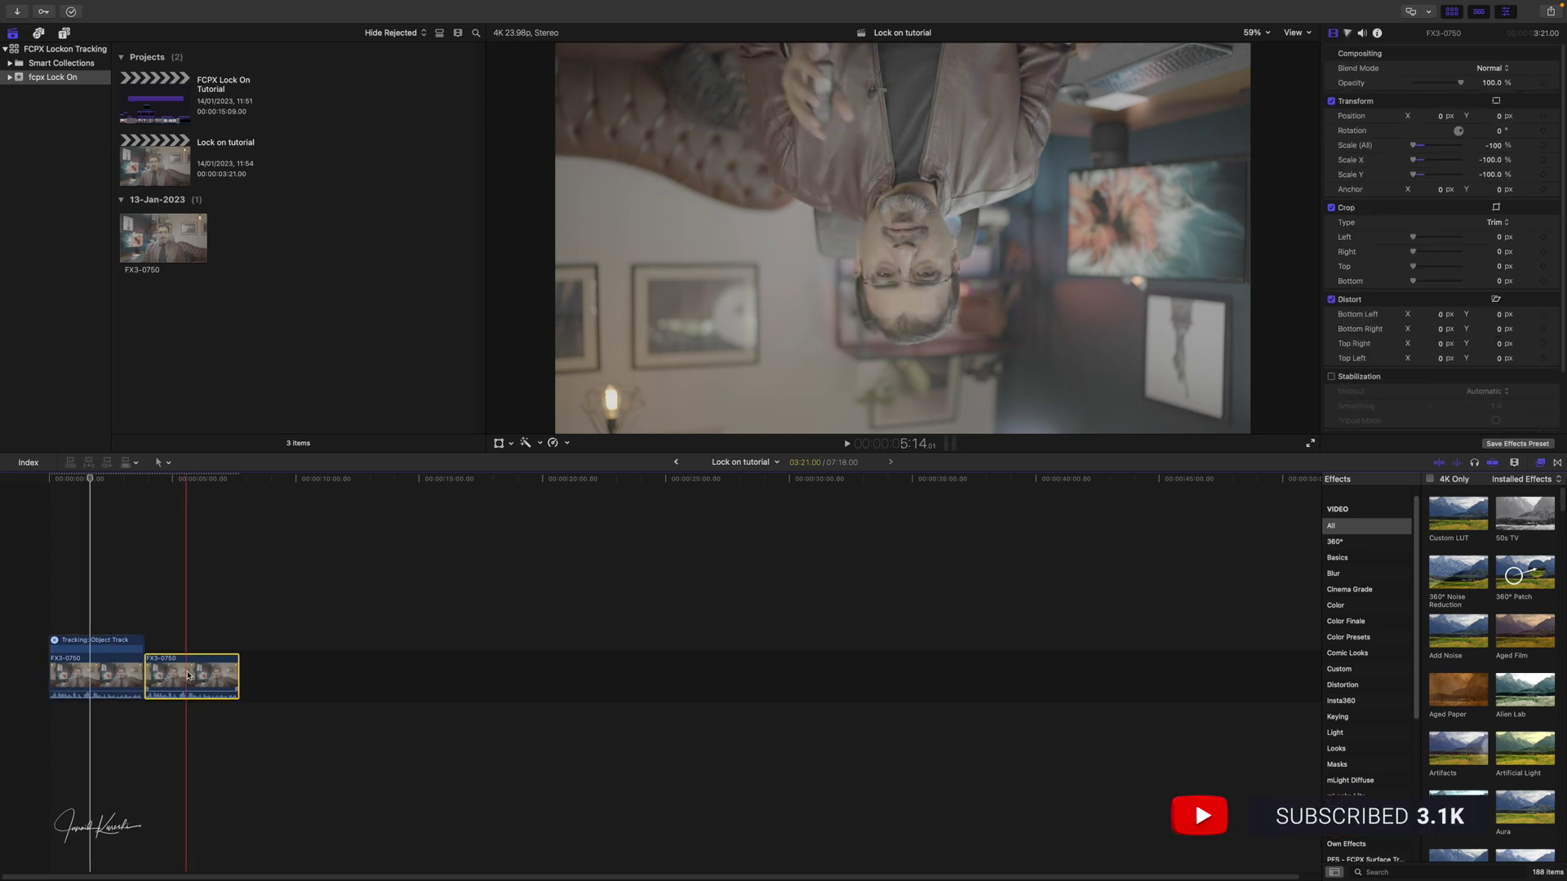
drag(187, 676, 92, 581)
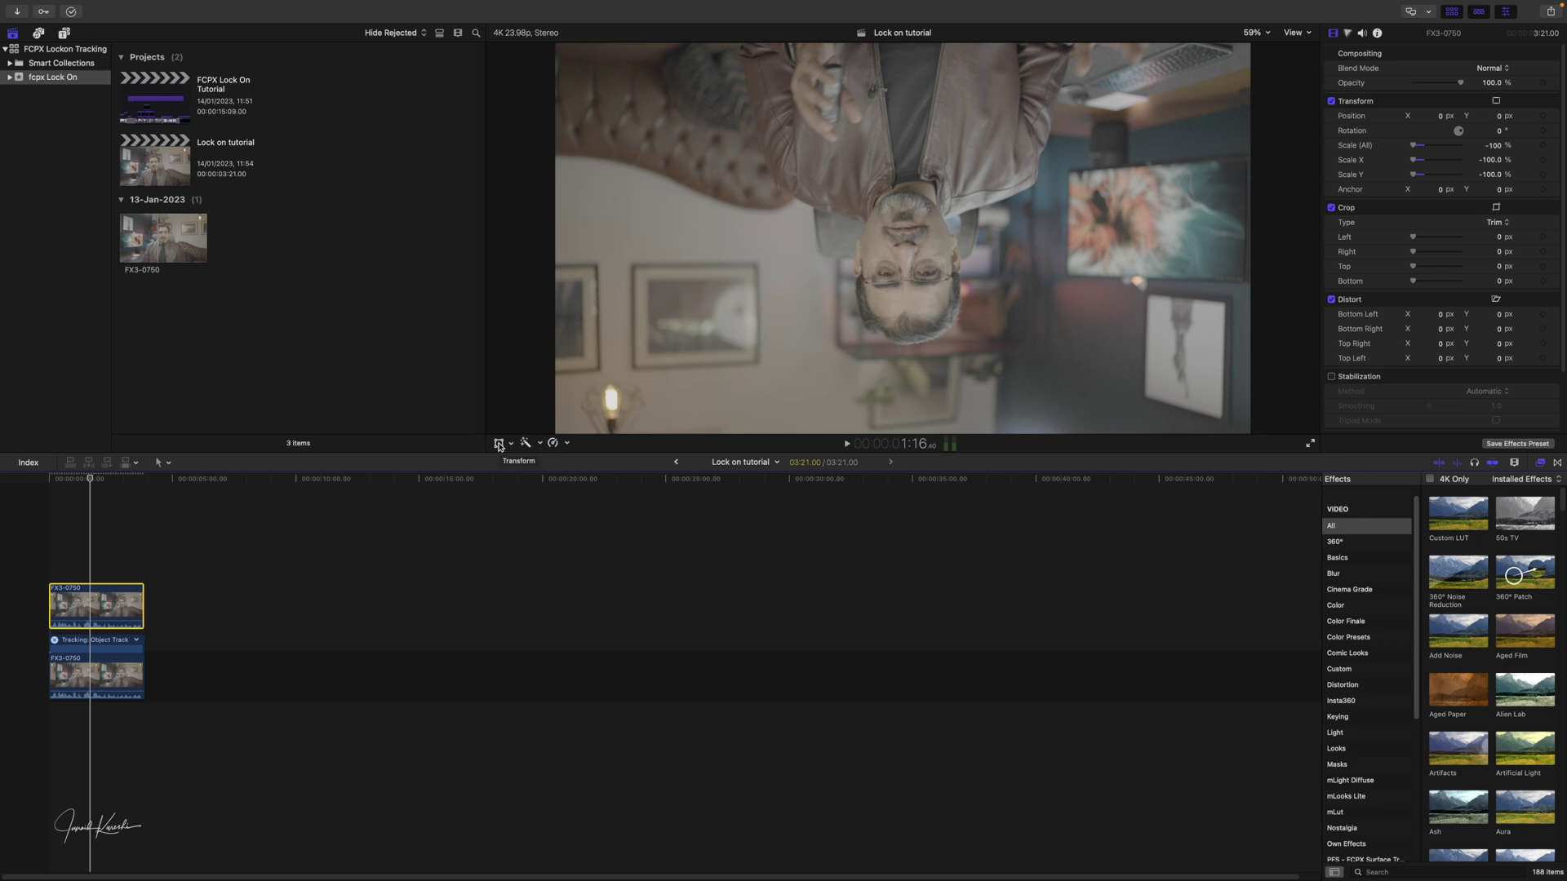
Attach the top duplicate clip's transform to the Object Track.
click(499, 445)
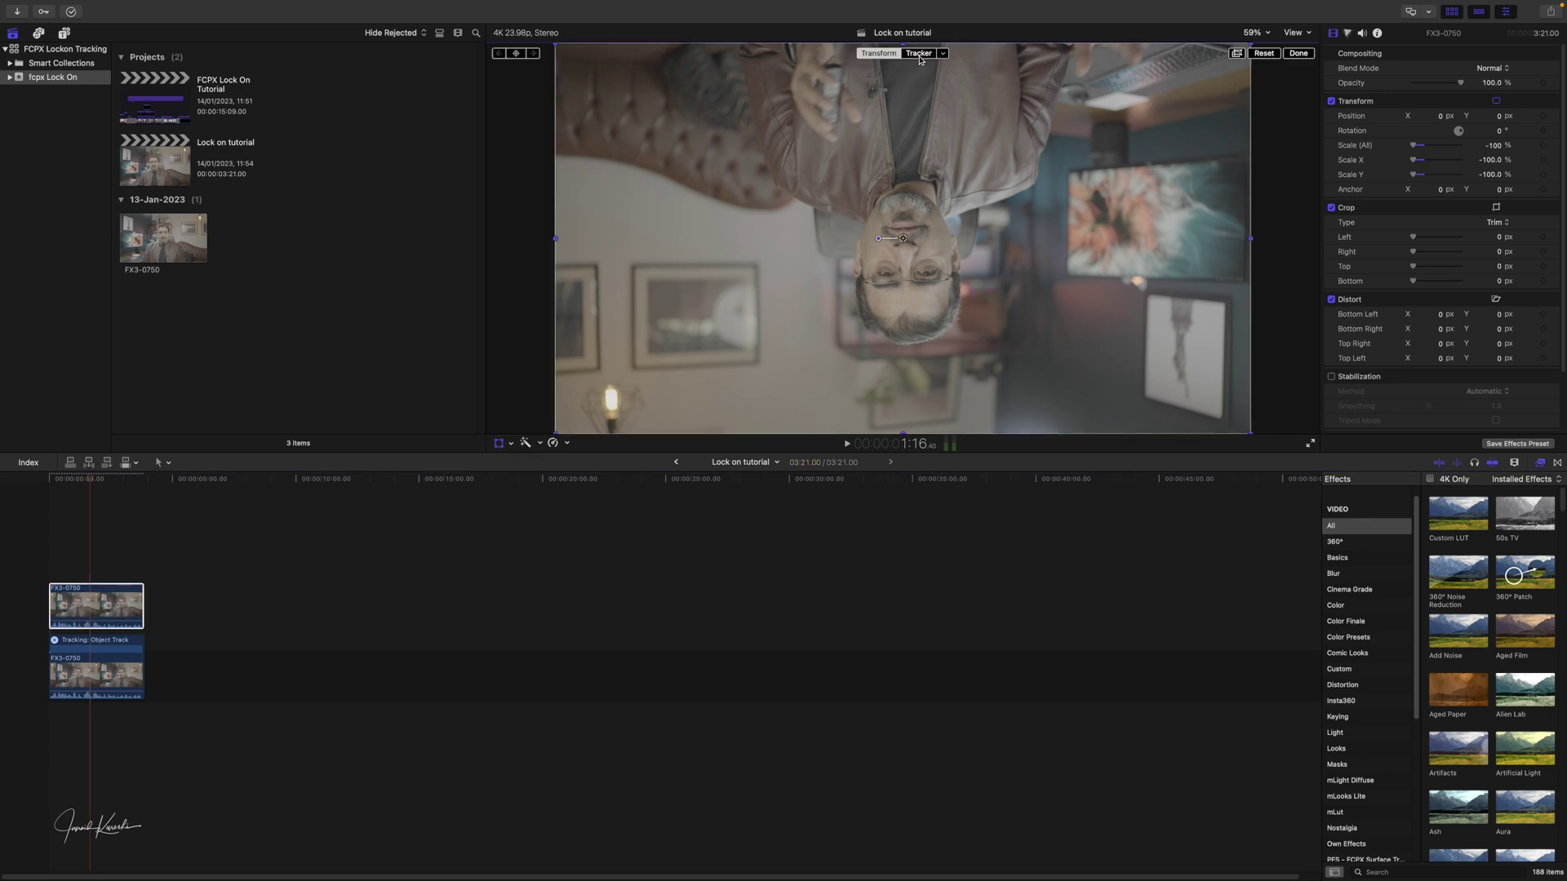
click(944, 54)
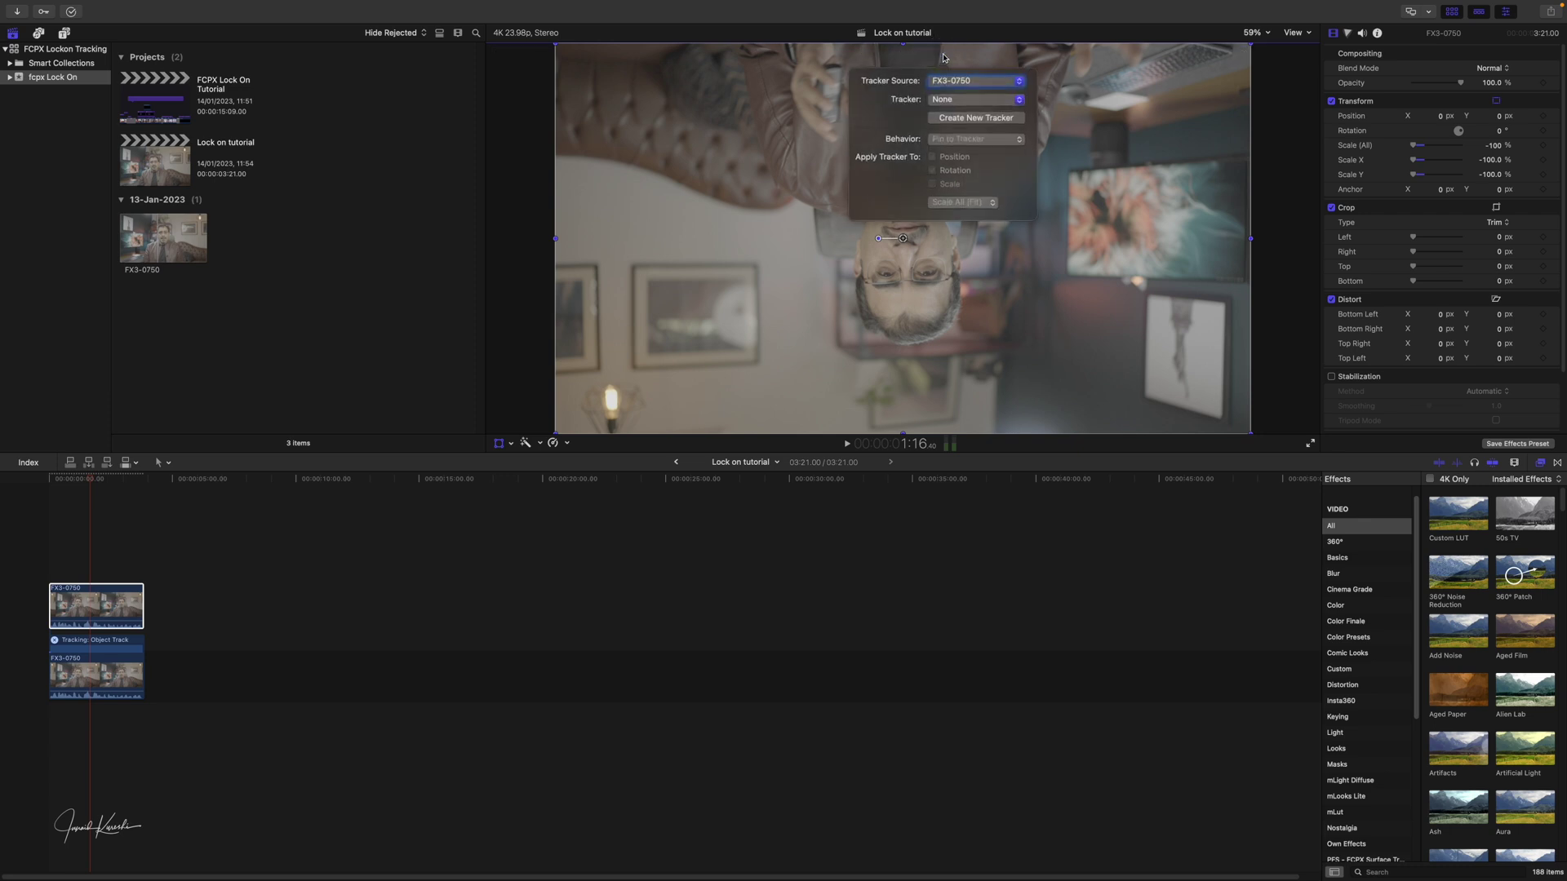
click(950, 101)
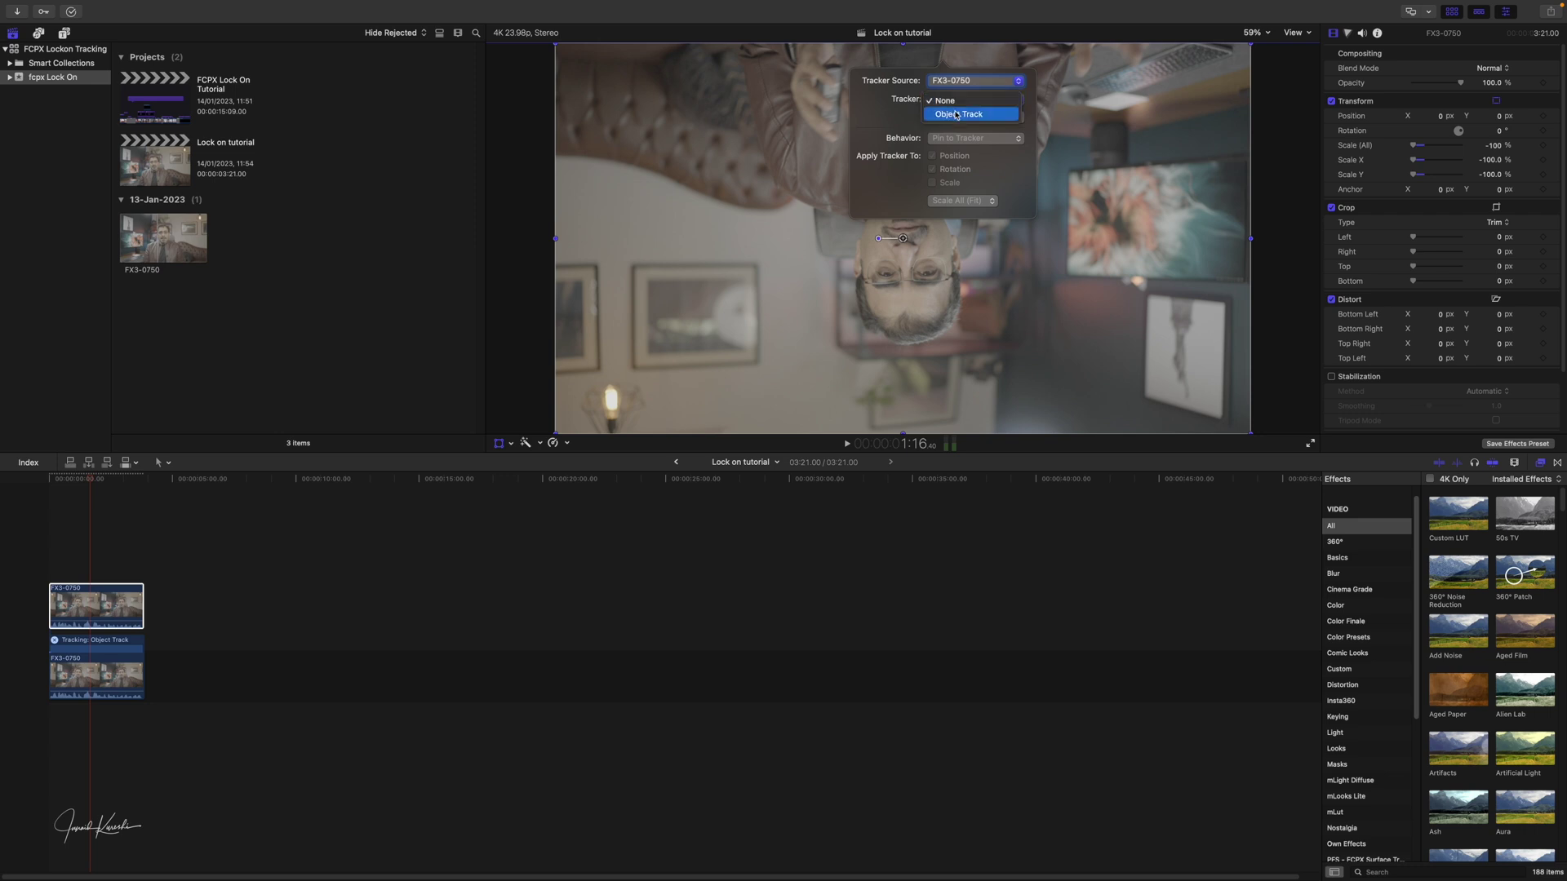
click(956, 114)
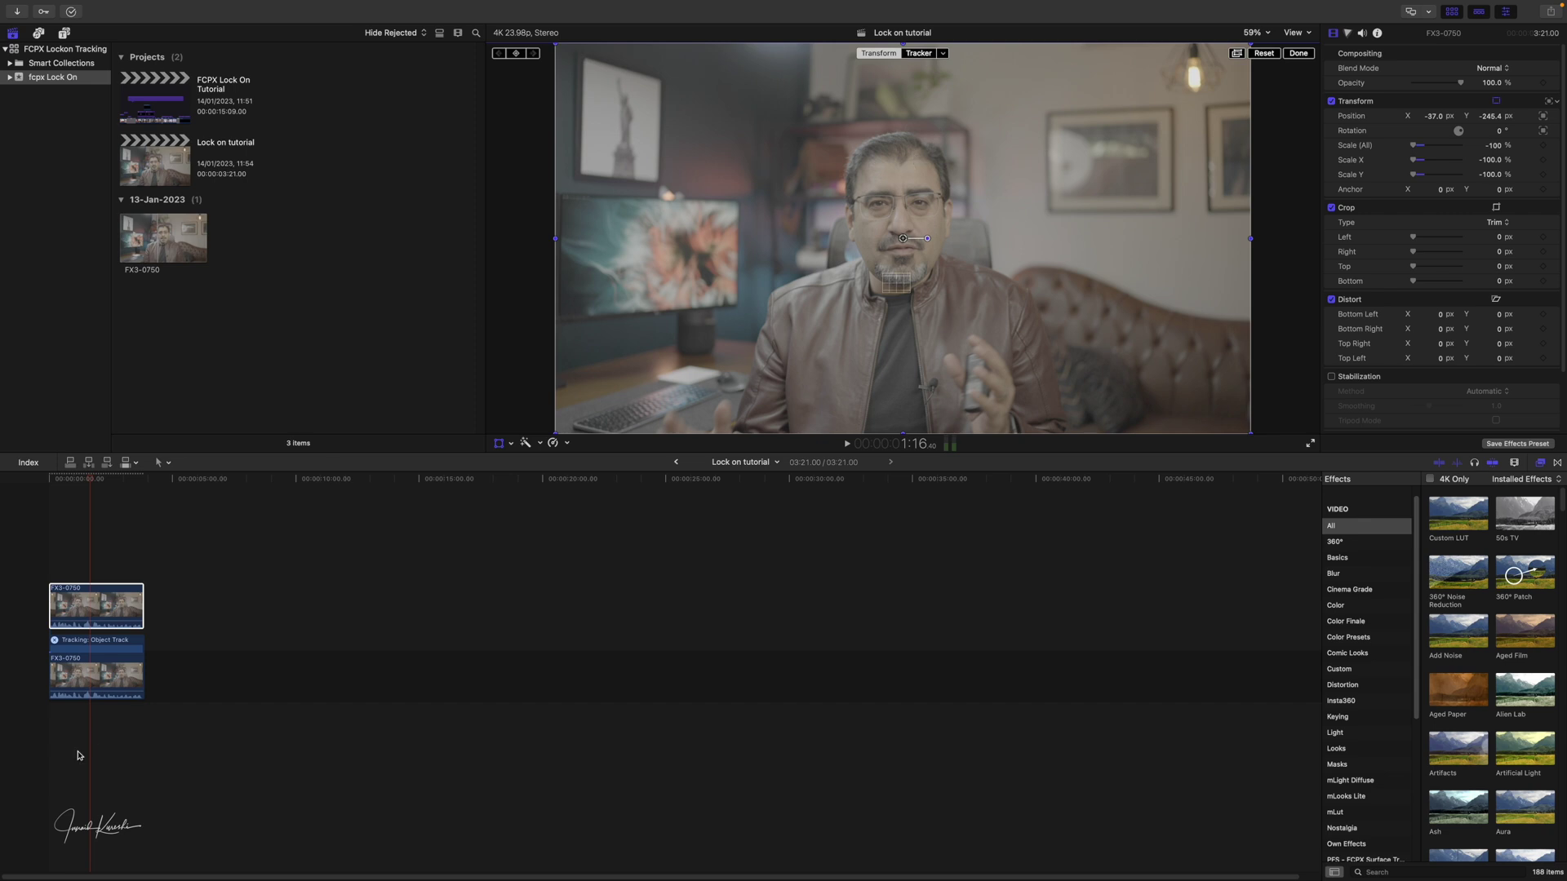
Turn off tracker rotation and offset the top clip to about X -143.0 px, Y -269.4 px.
click(91, 613)
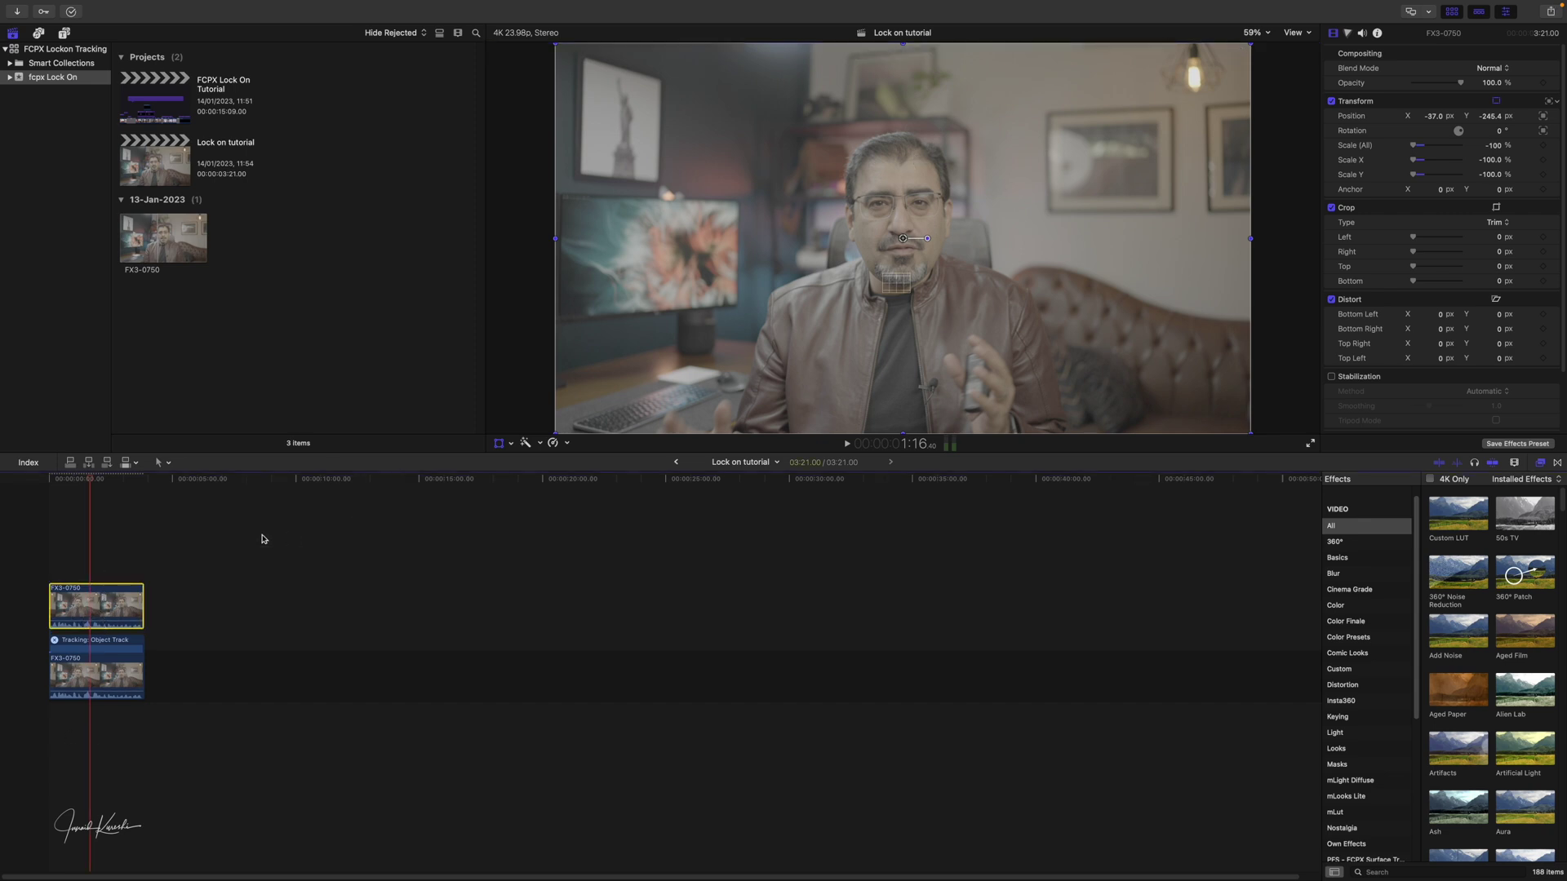
click(120, 536)
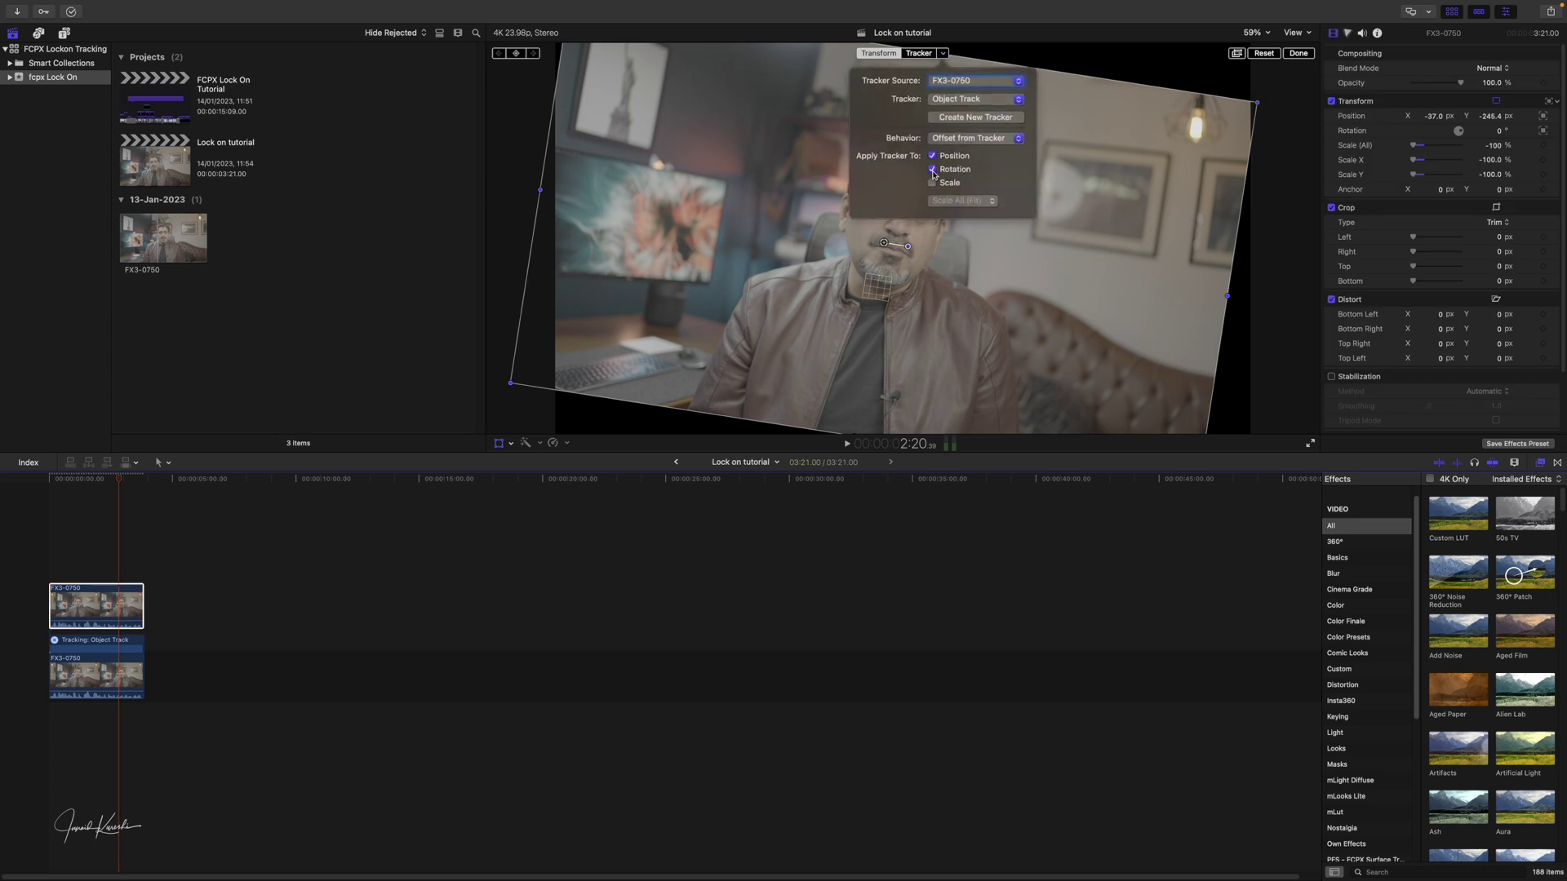
click(933, 170)
drag(889, 243, 910, 242)
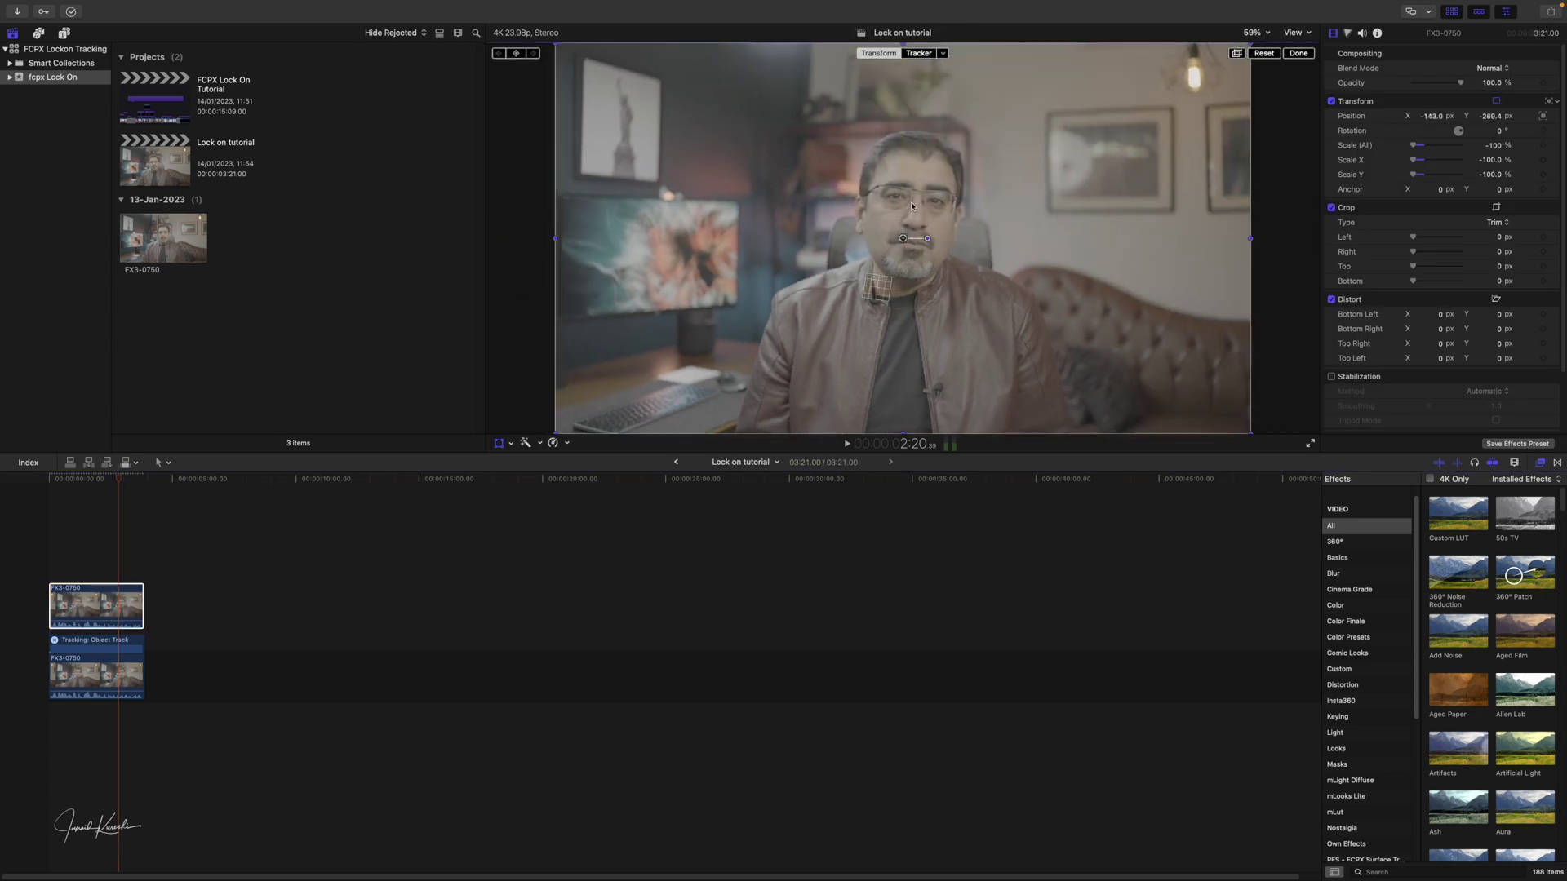
Finish the transform edit and play back the tracked result.
click(1304, 56)
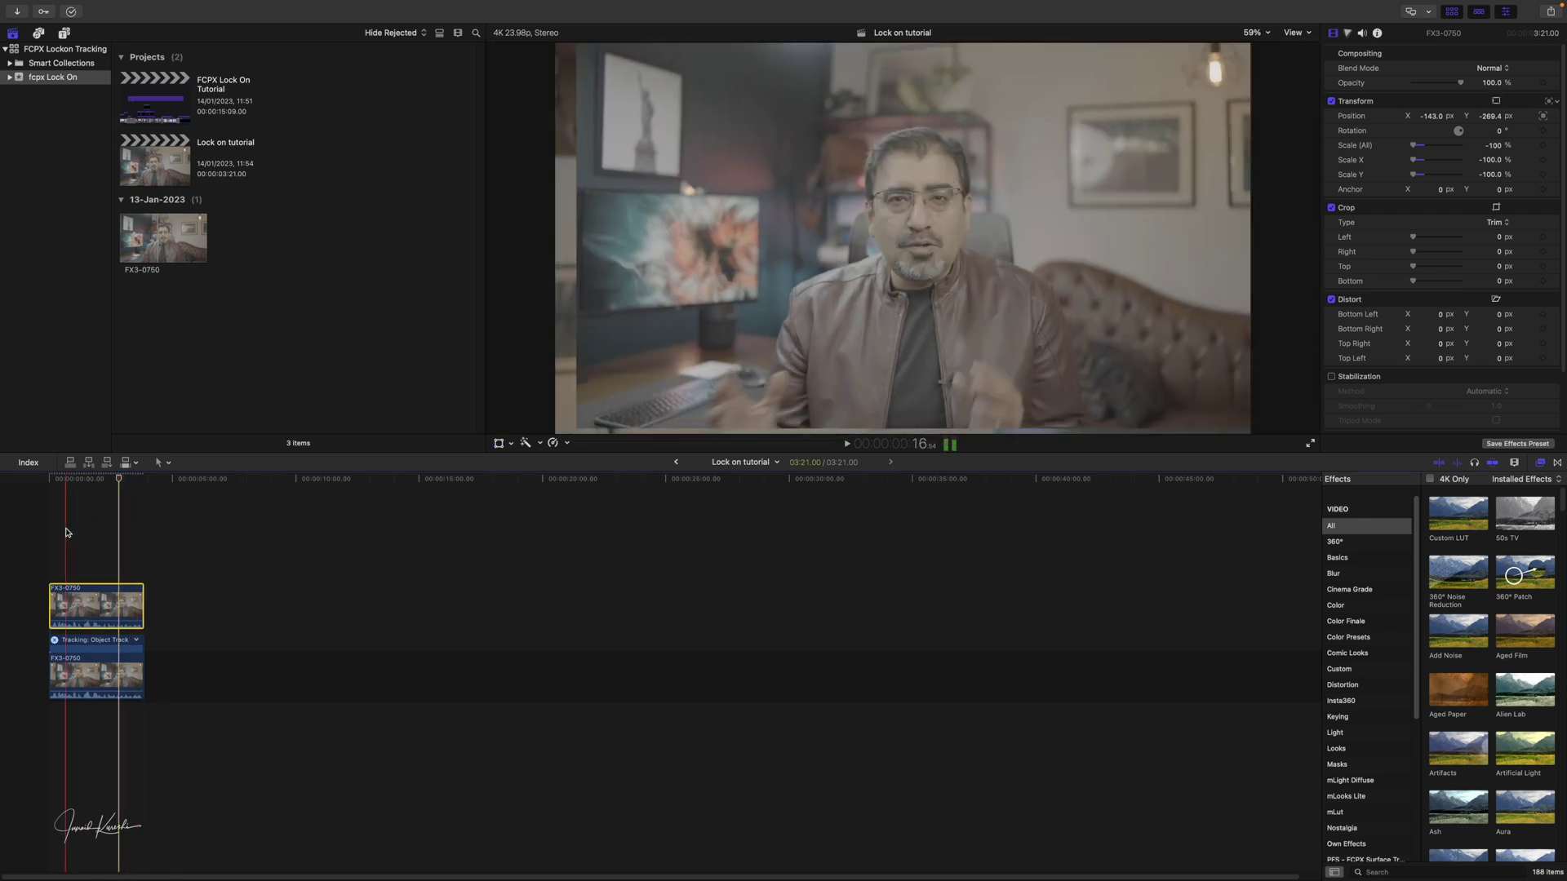
key(space)
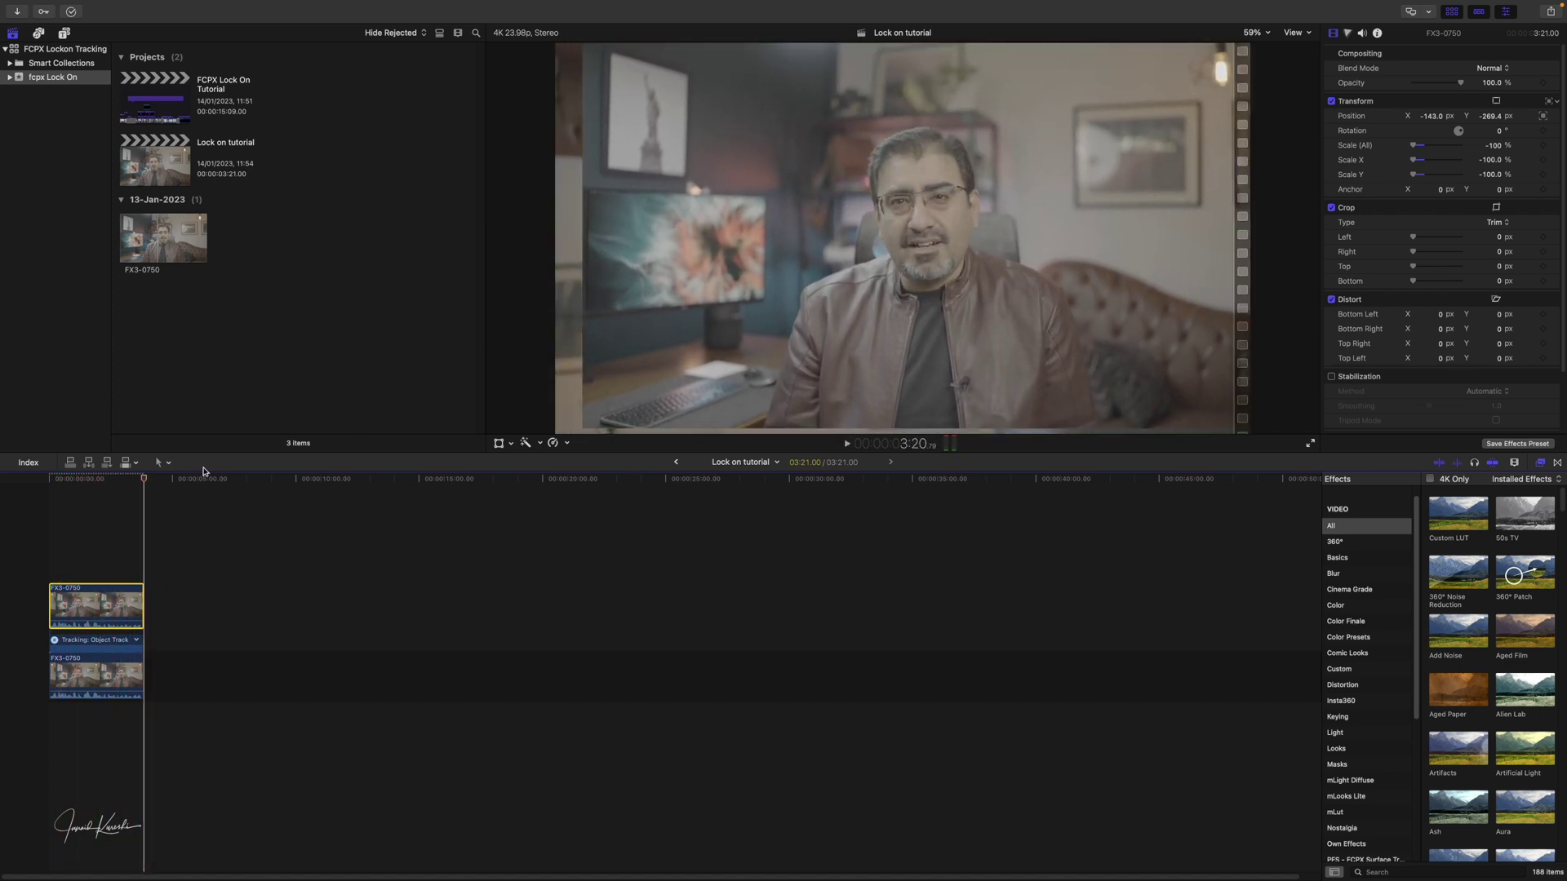
click(121, 479)
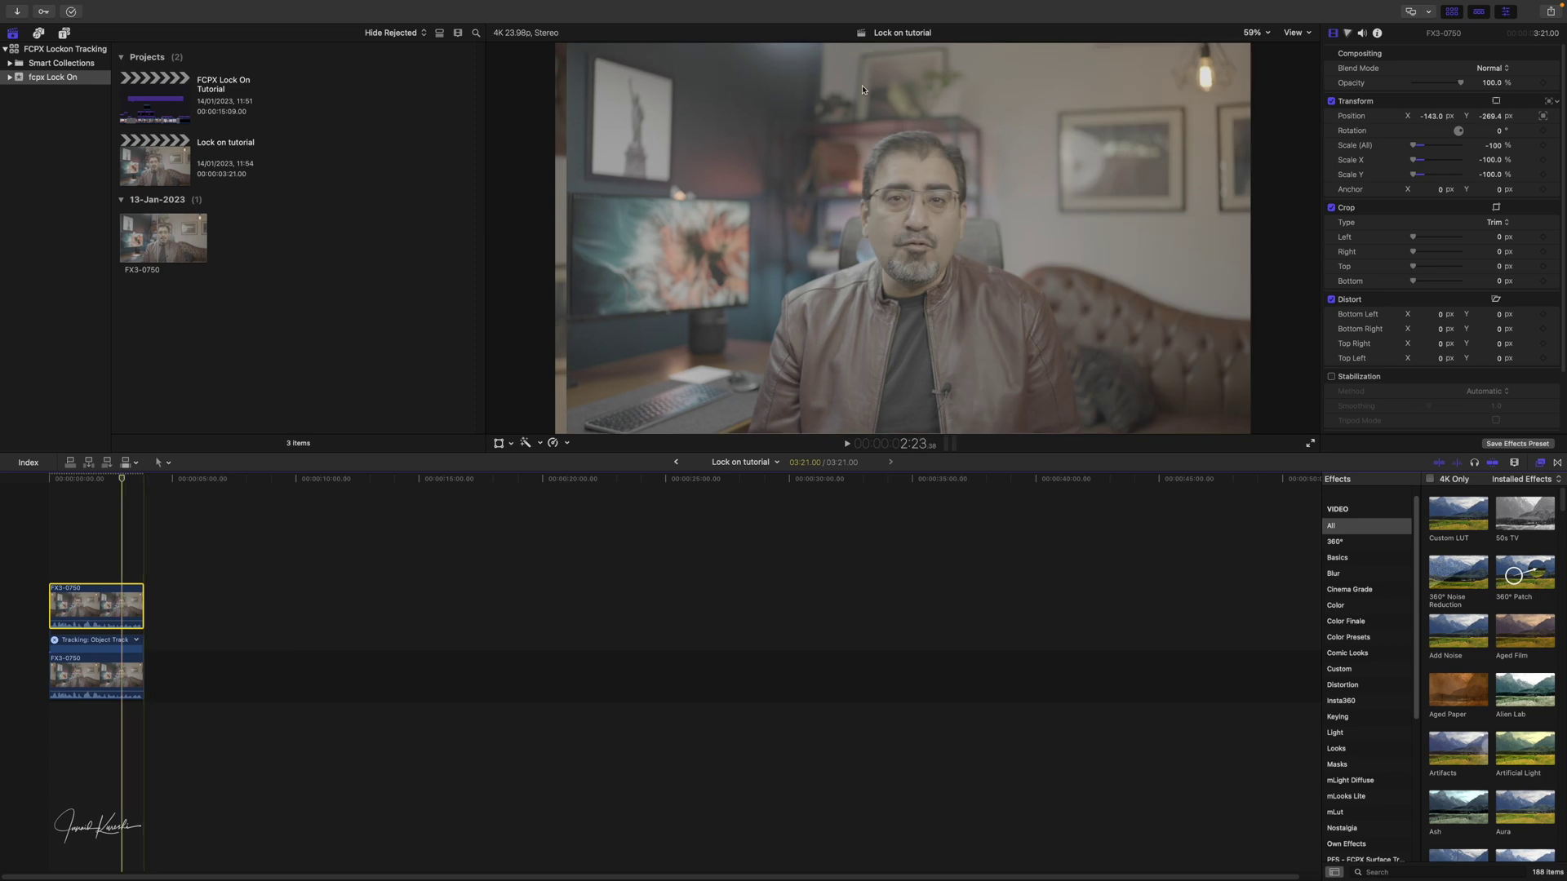
Set the viewer zoom to 25% and scrub through the clip to check the frame edges.
click(1253, 33)
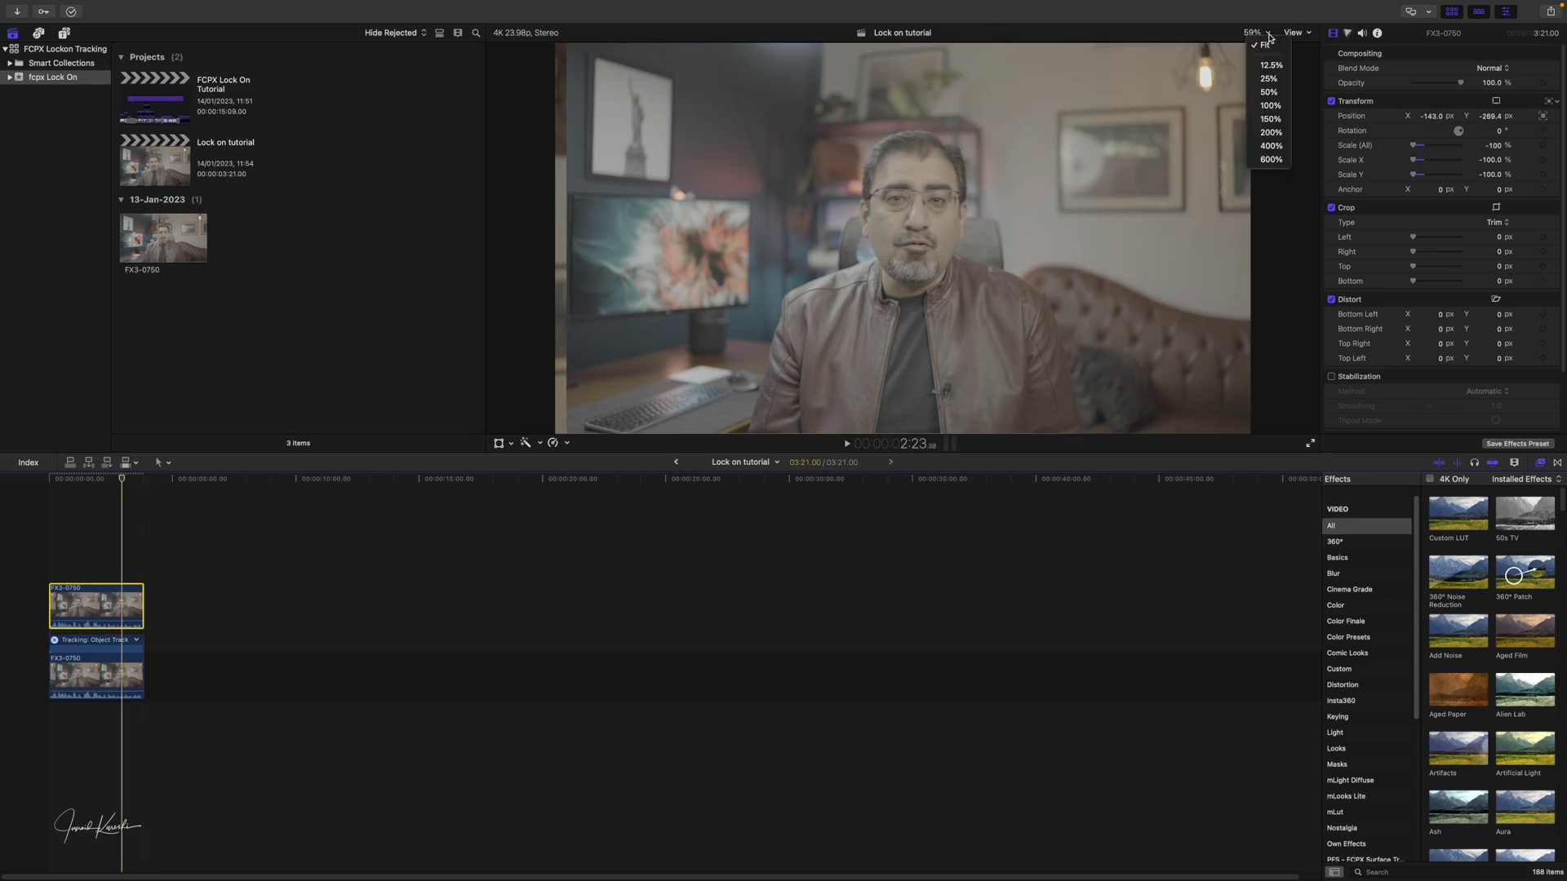
click(1269, 79)
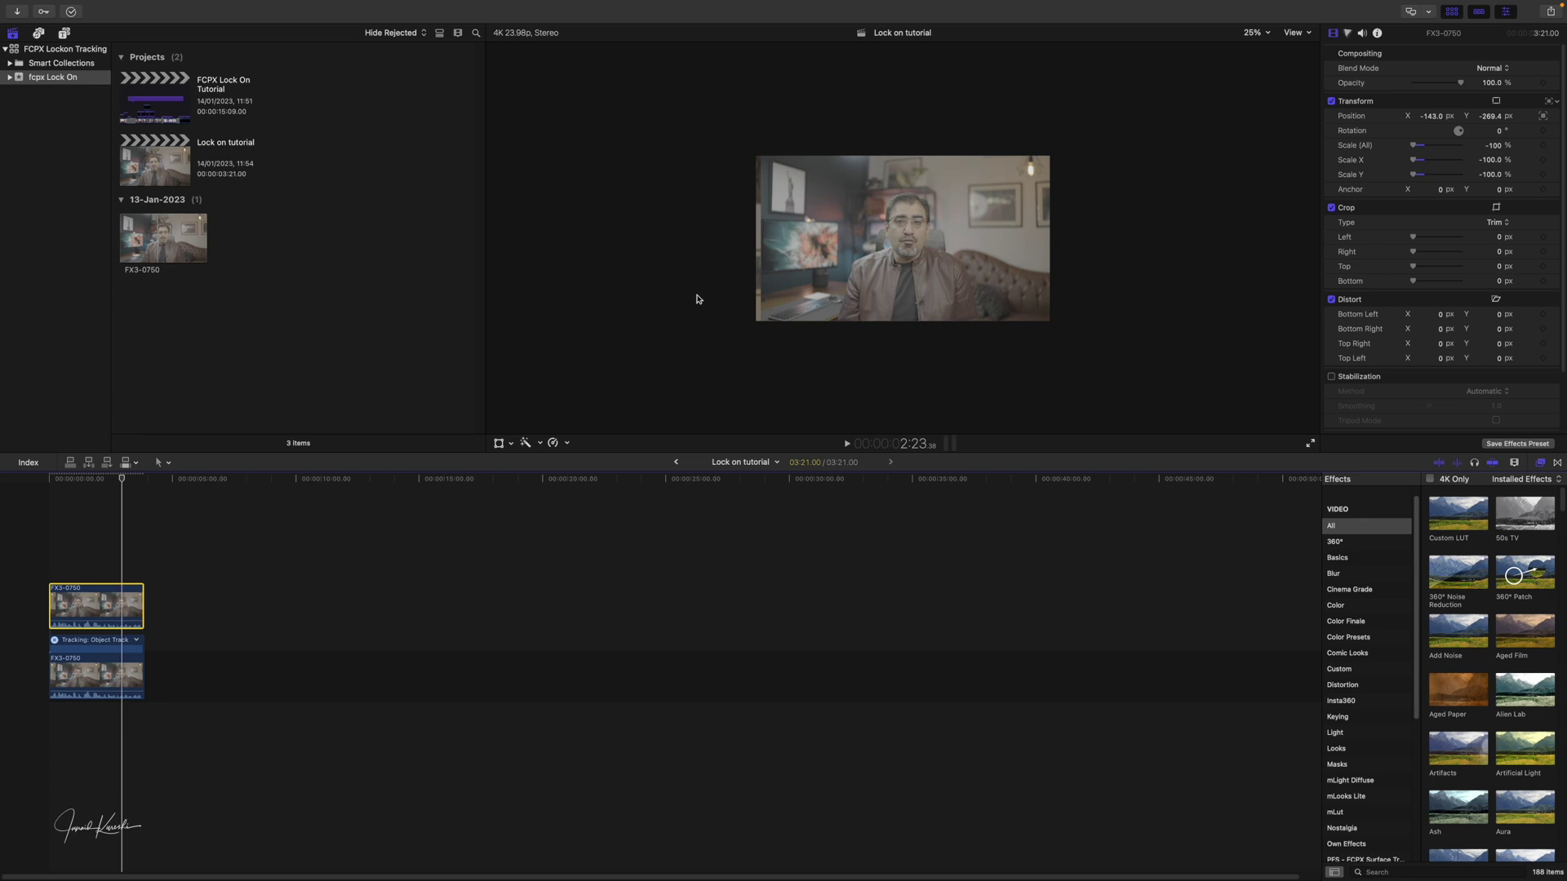
drag(123, 477, 62, 494)
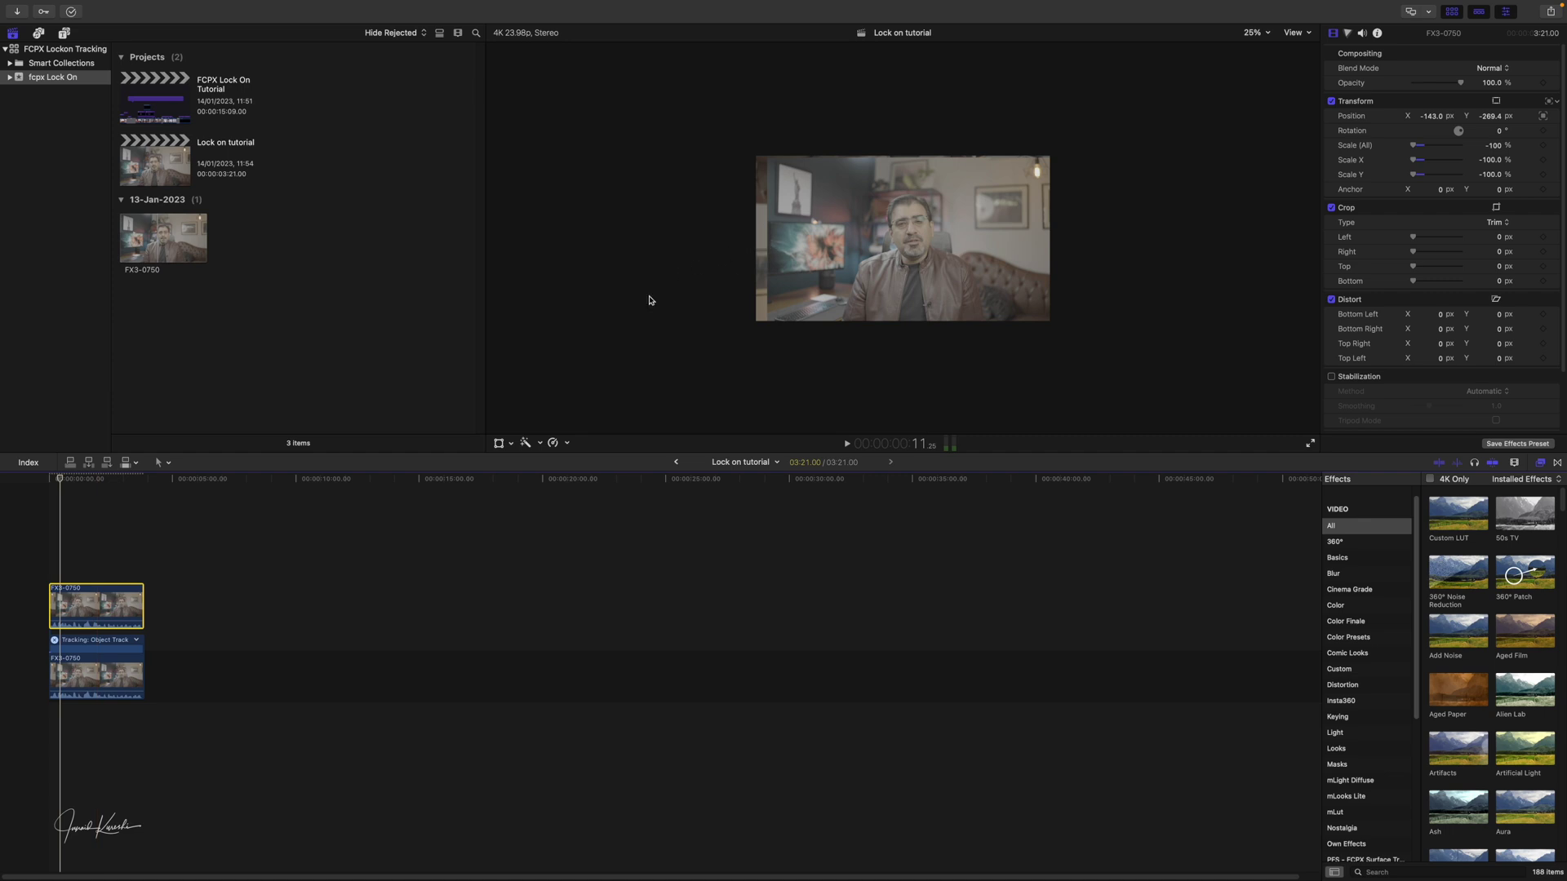
drag(65, 490, 101, 479)
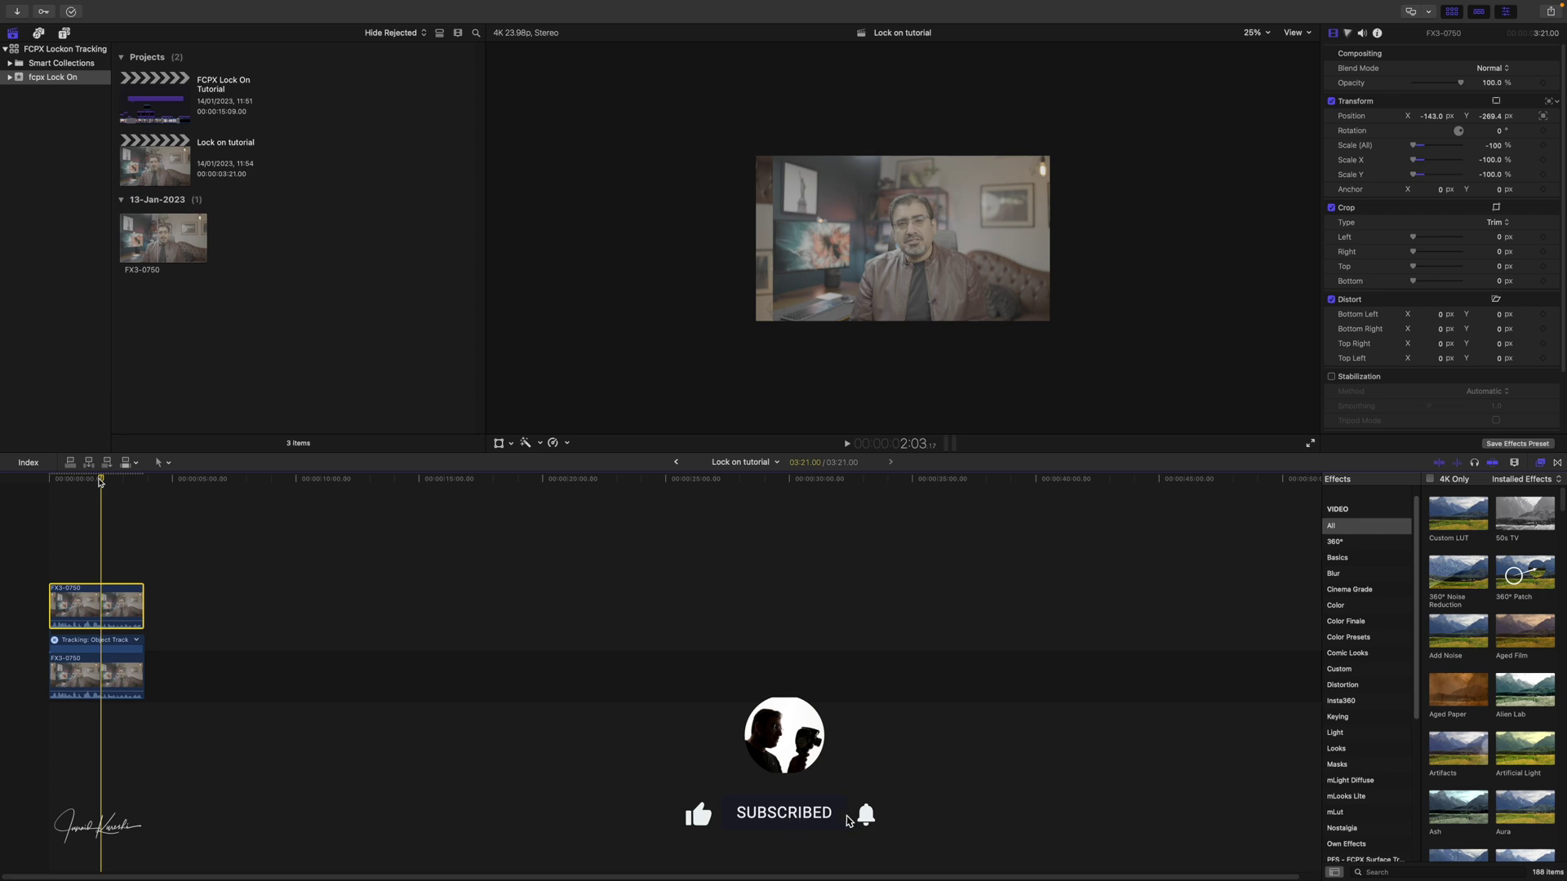
Scale the top clip to -114.76% and move it to Position X 77.0 to fill the frame, then play back.
click(499, 443)
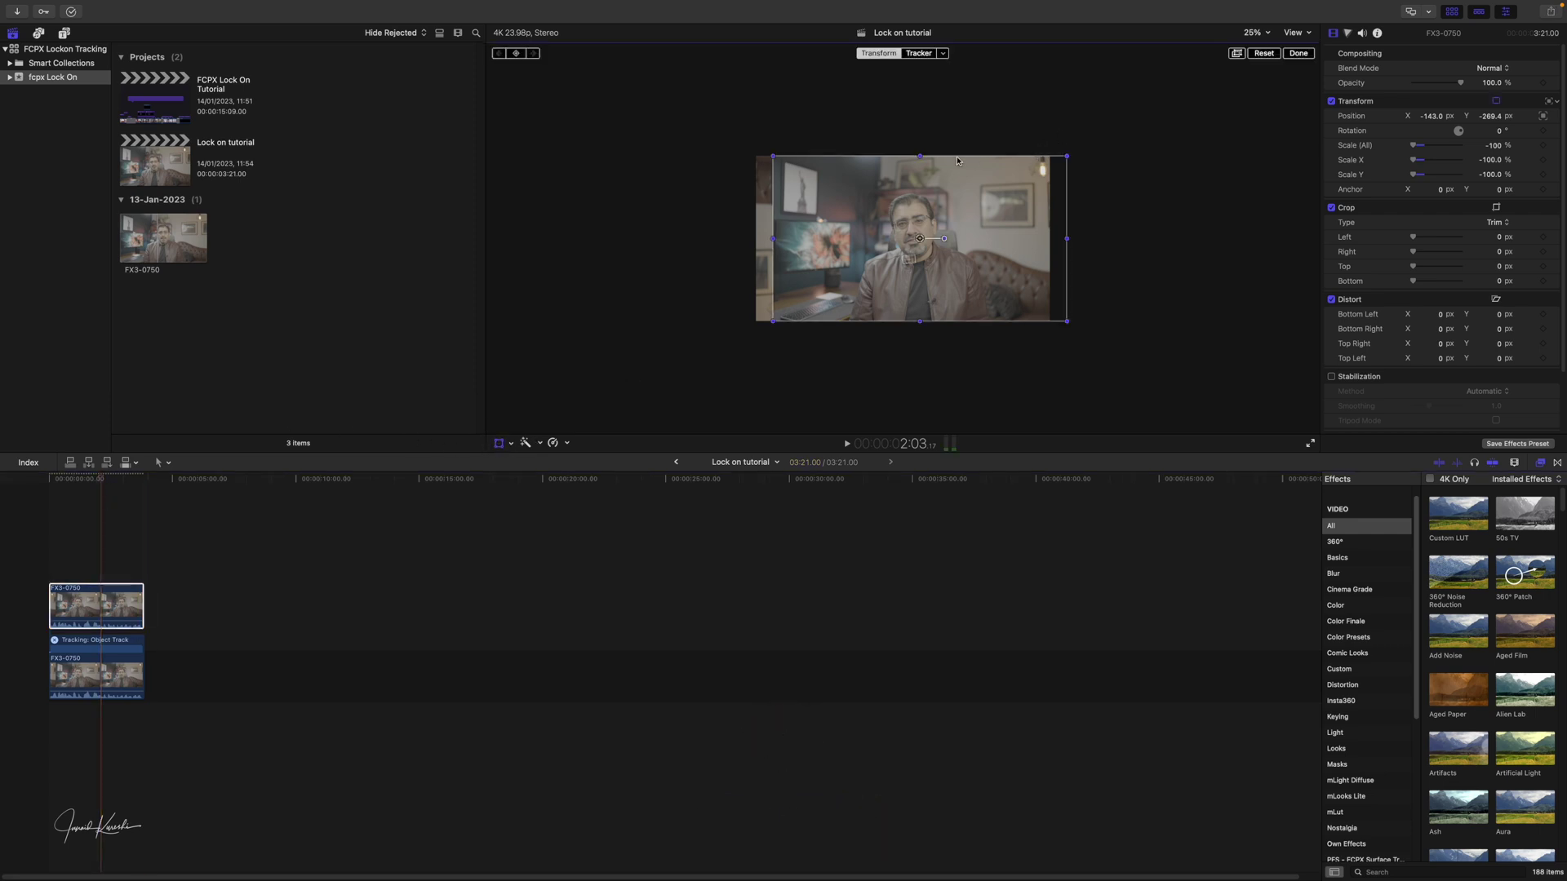
drag(773, 156, 750, 143)
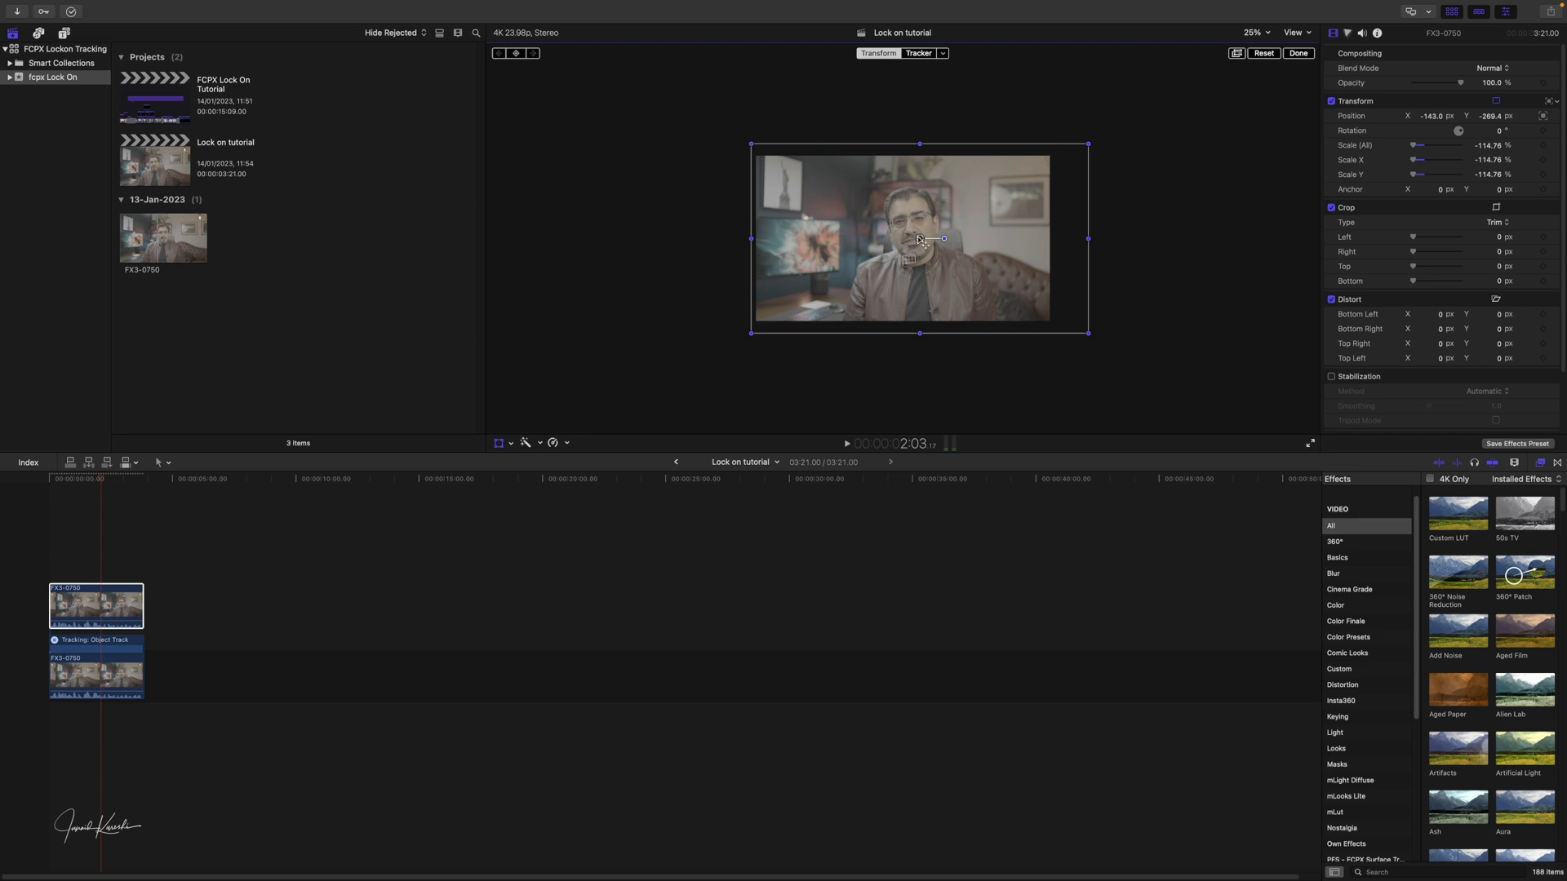
drag(920, 239, 903, 238)
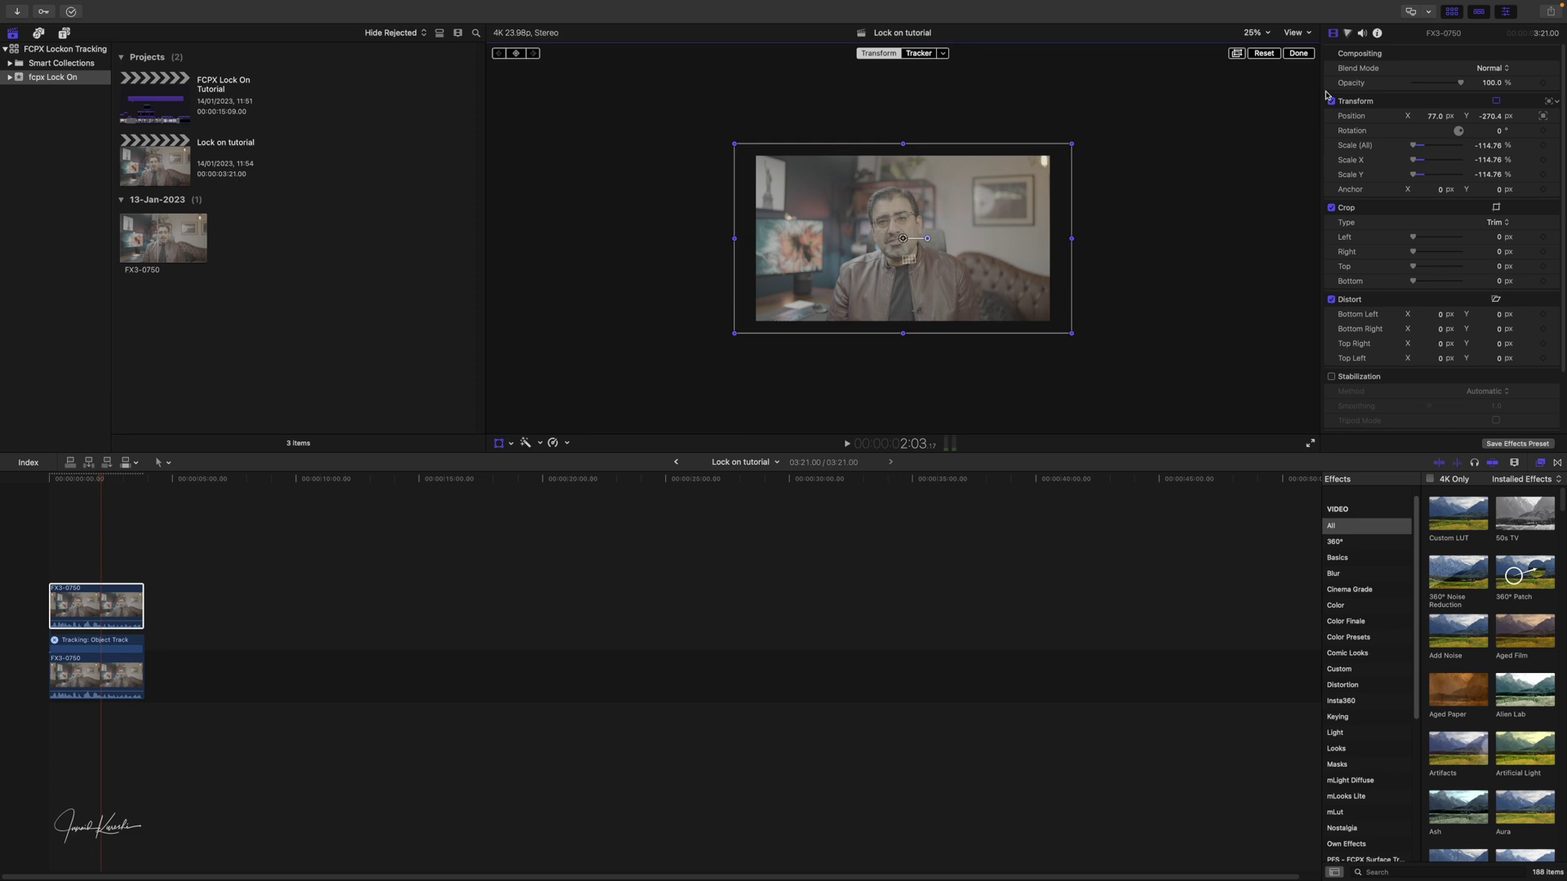
click(1298, 53)
click(2, 737)
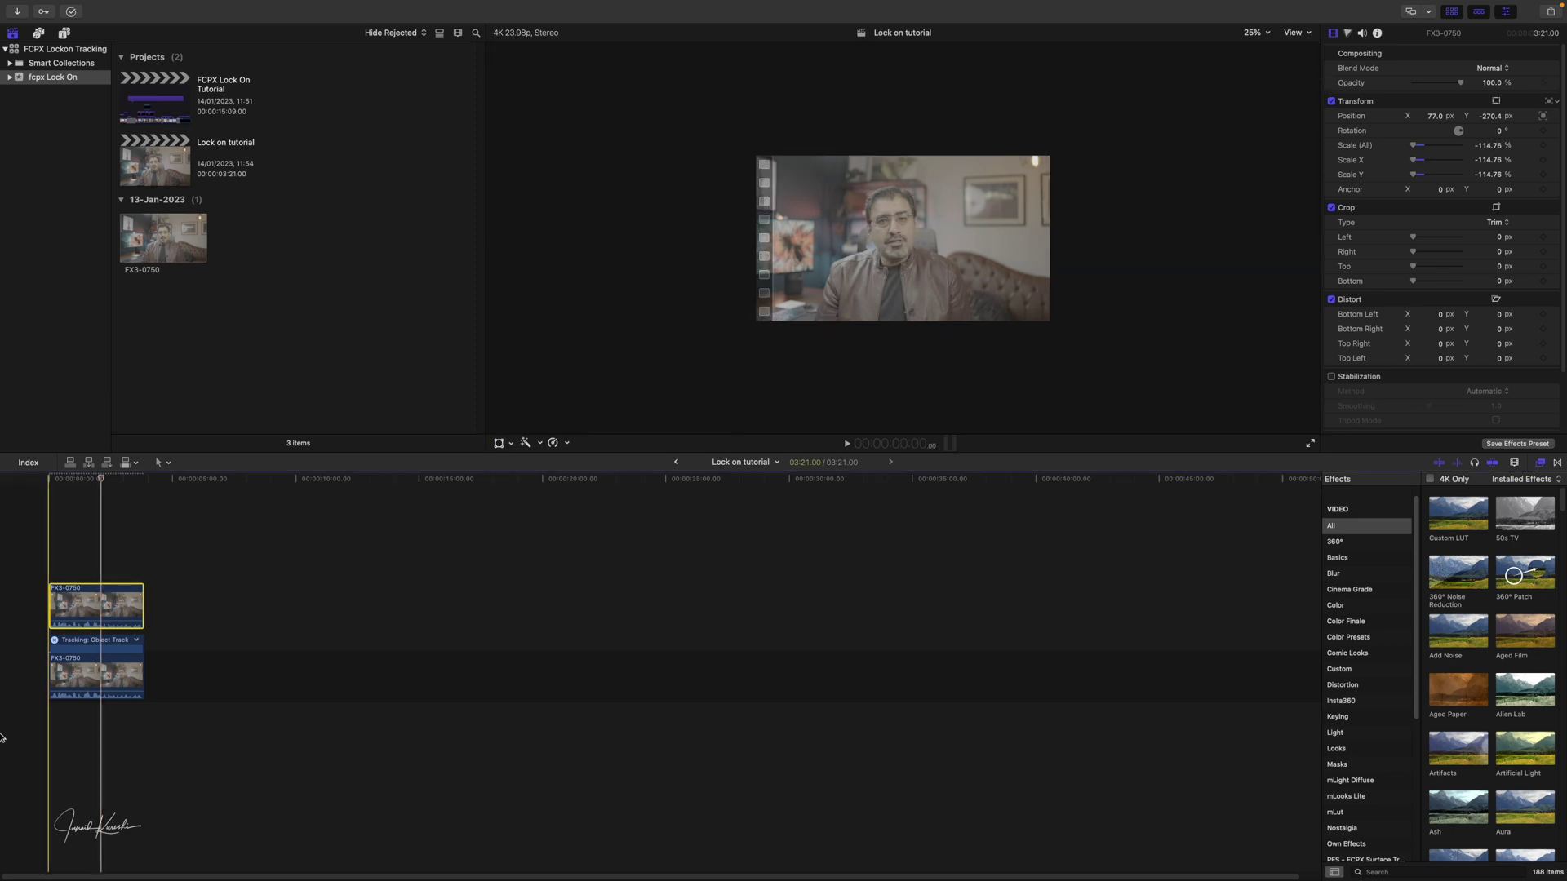
key(space)
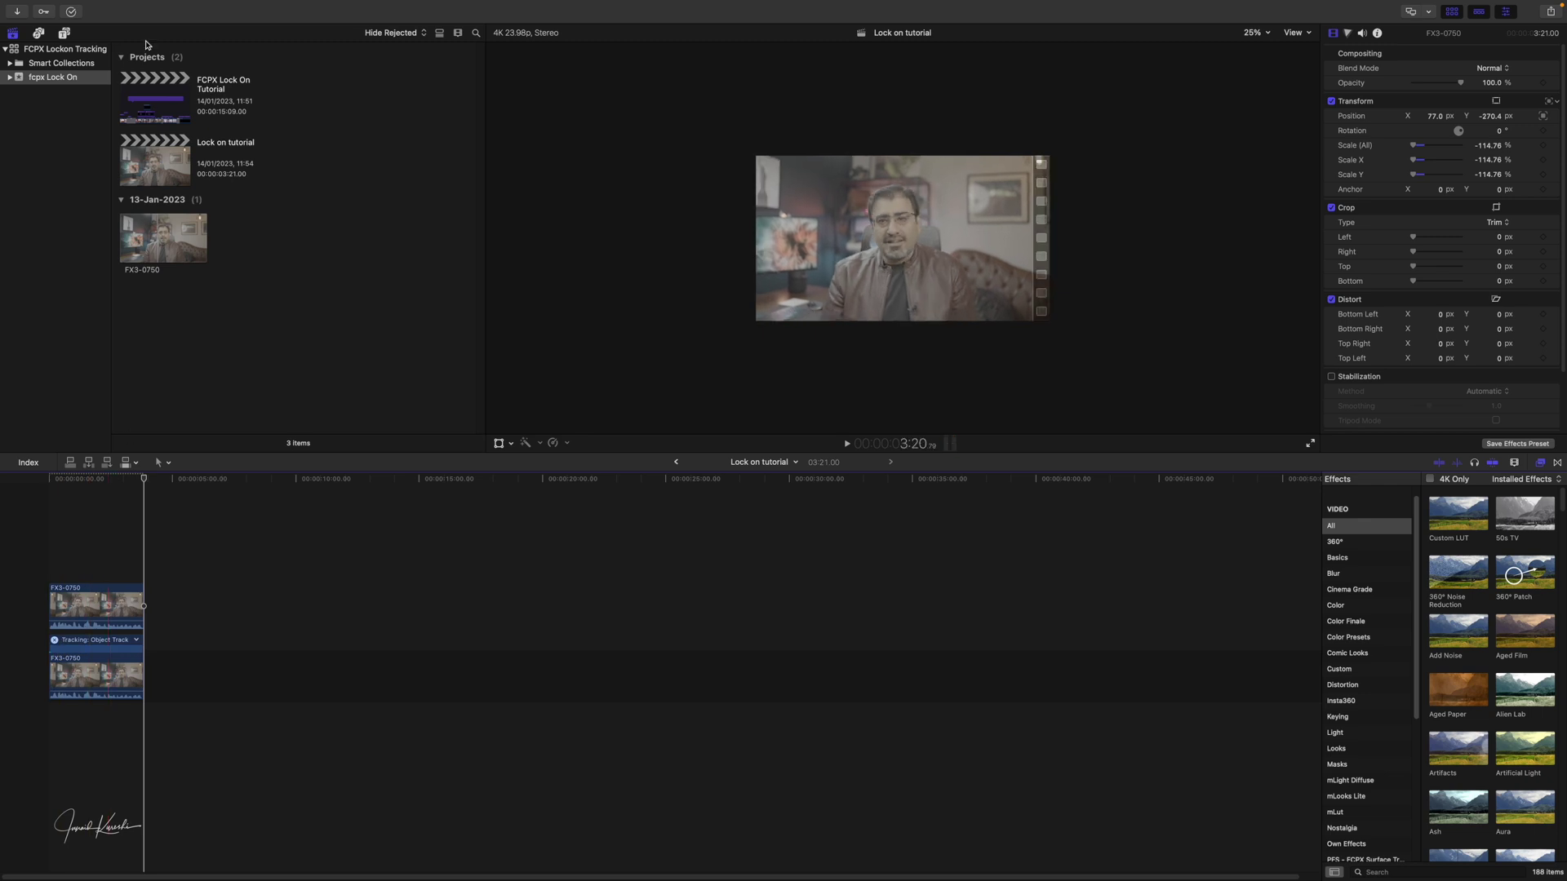
Place an mAdjustment Layer above the FX3-0750 clips and trim it to their length.
click(65, 35)
drag(149, 87, 41, 562)
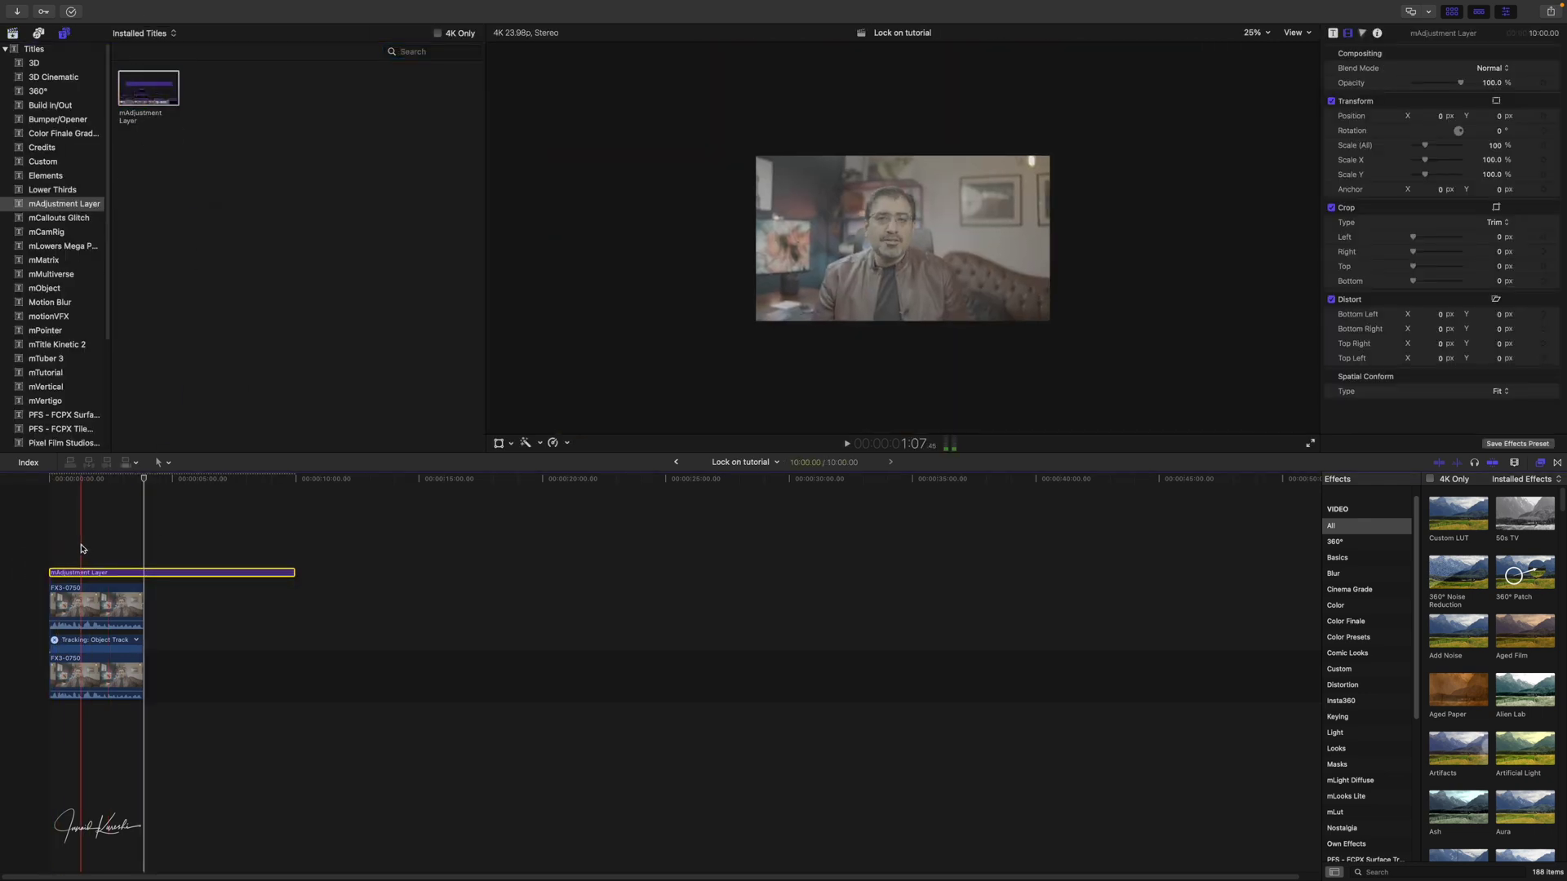
key(alt+])
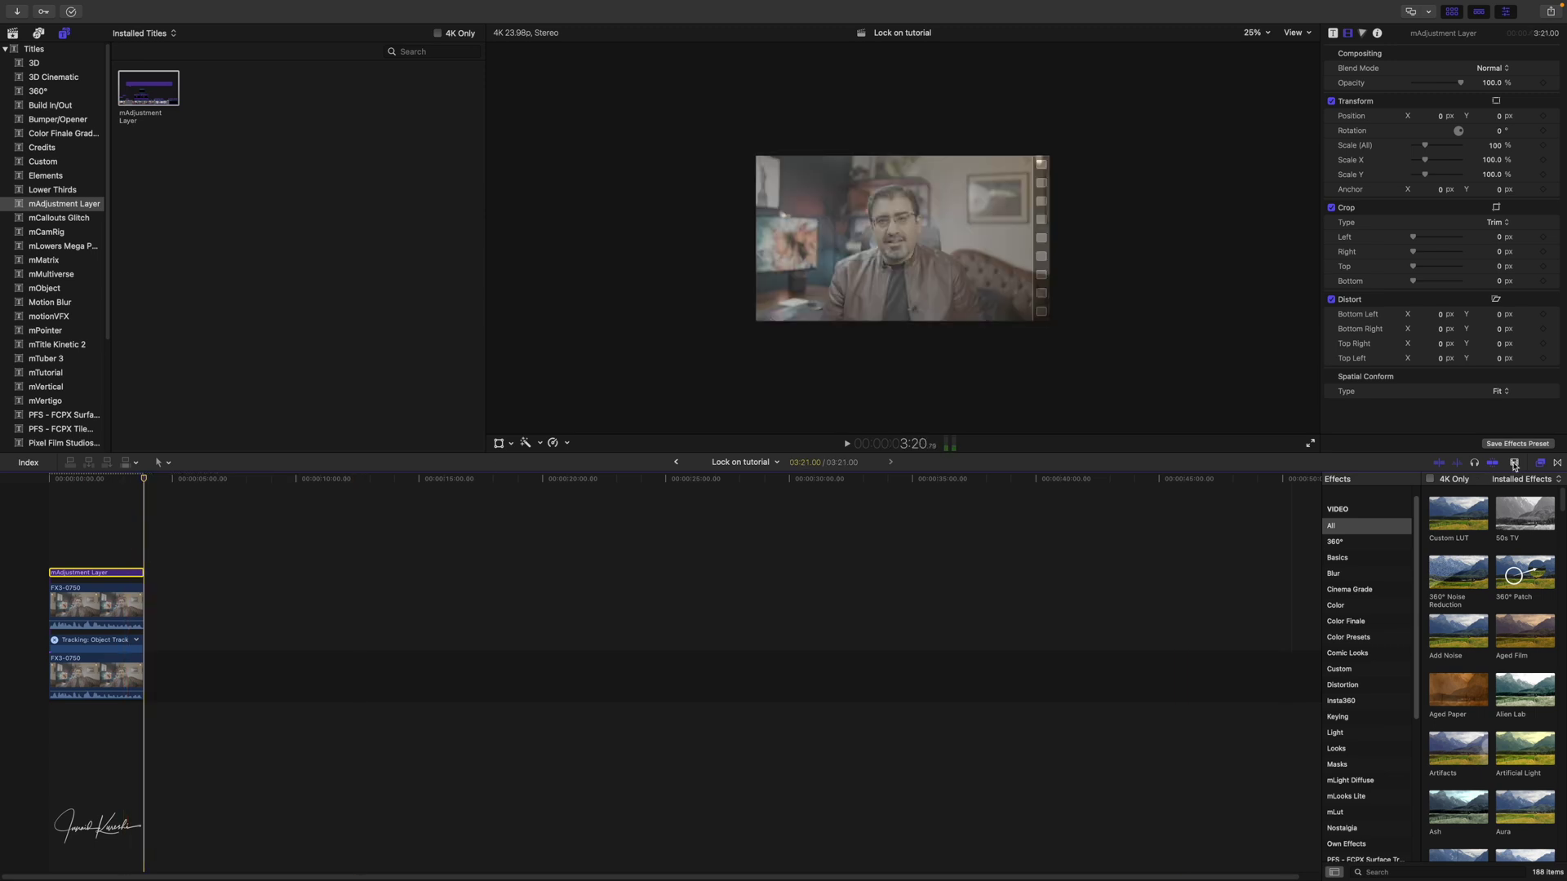
Apply a Custom LUT set to Sony SLog3 to the adjustment layer and play the graded result.
drag(1450, 519, 110, 573)
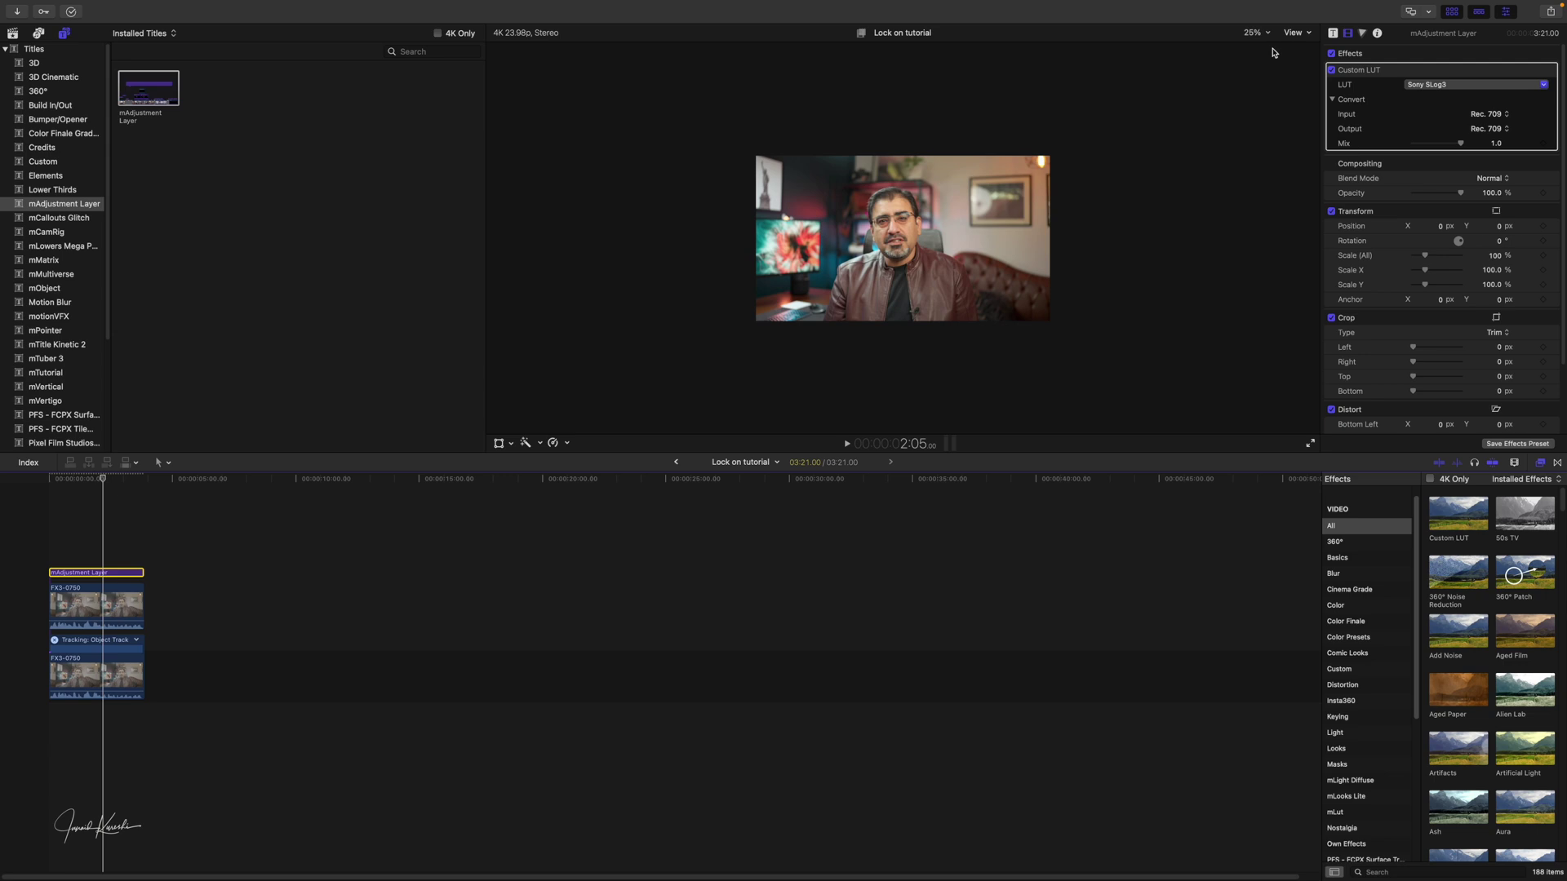
key(shift+z)
click(2, 617)
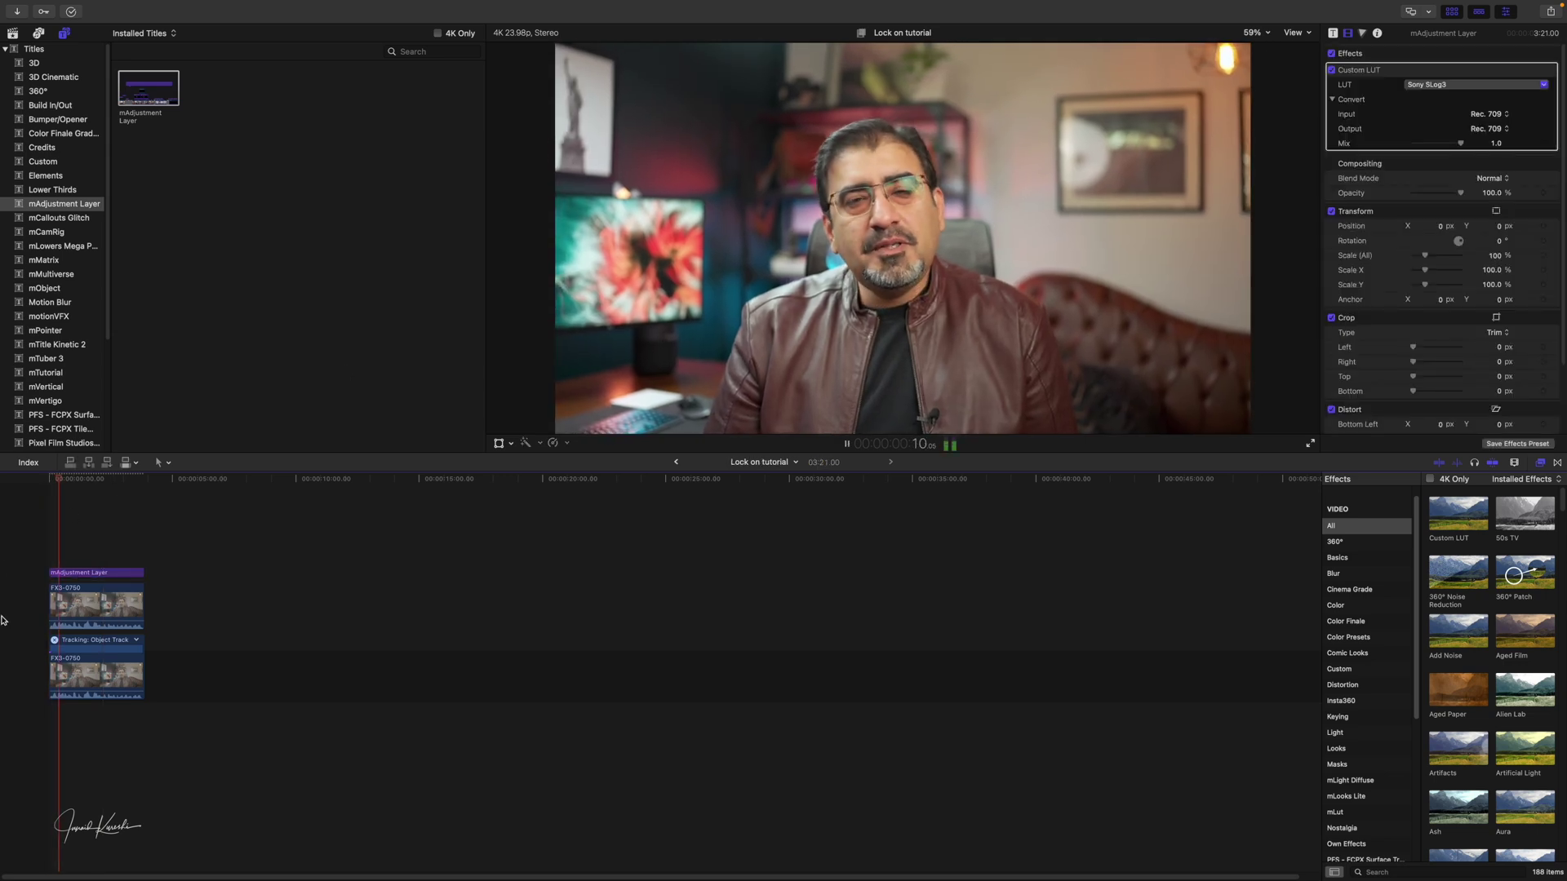